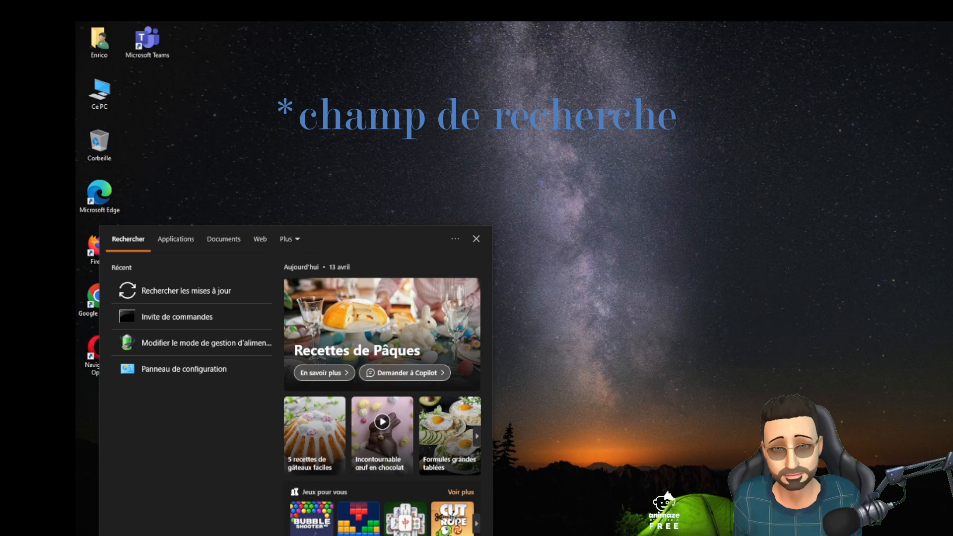
Run netplwiz to open the user accounts window and move it to the middle of the desktop.
type("net")
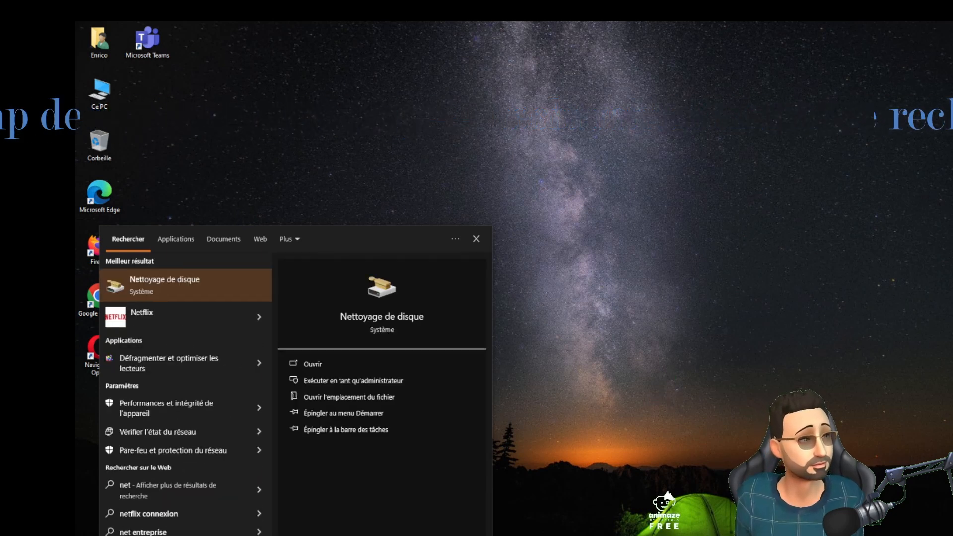
type("pl")
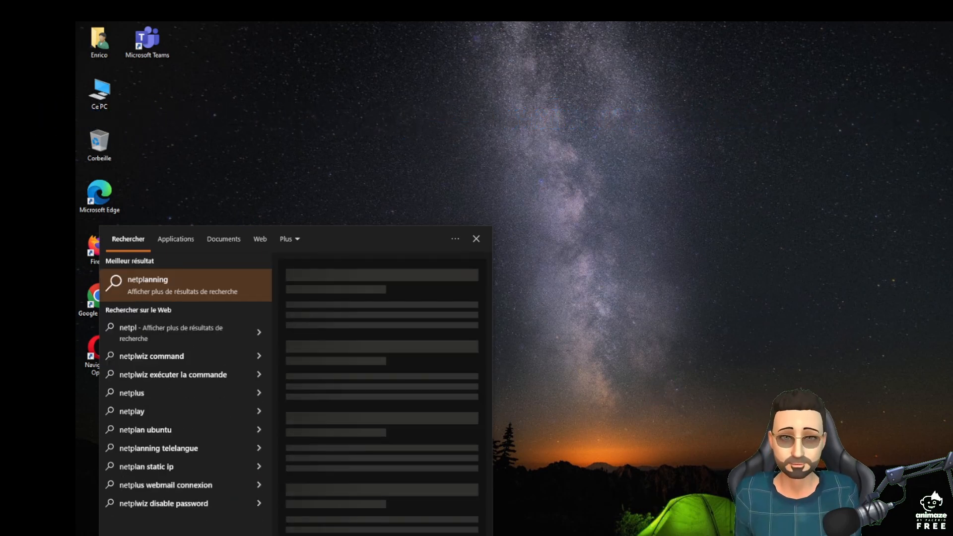
type("wiz")
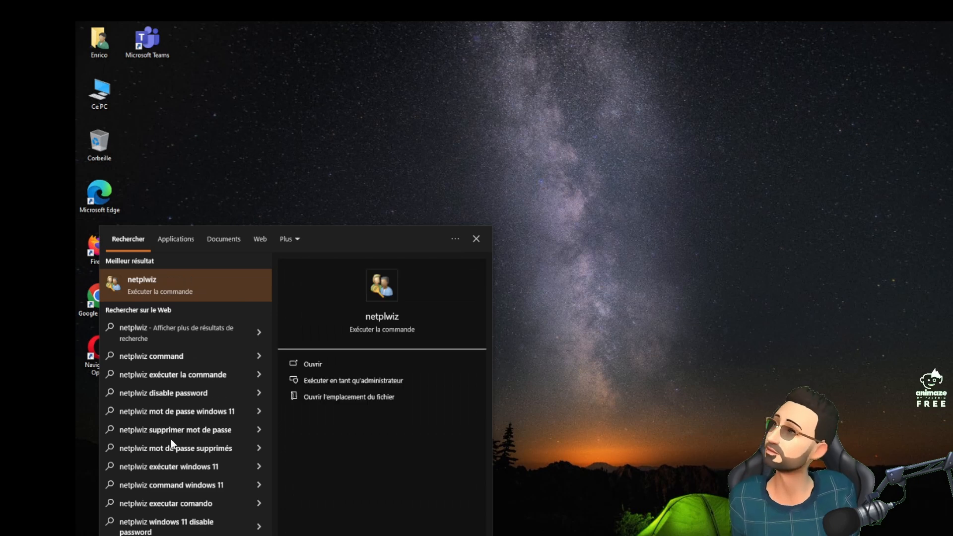
left_click(145, 287)
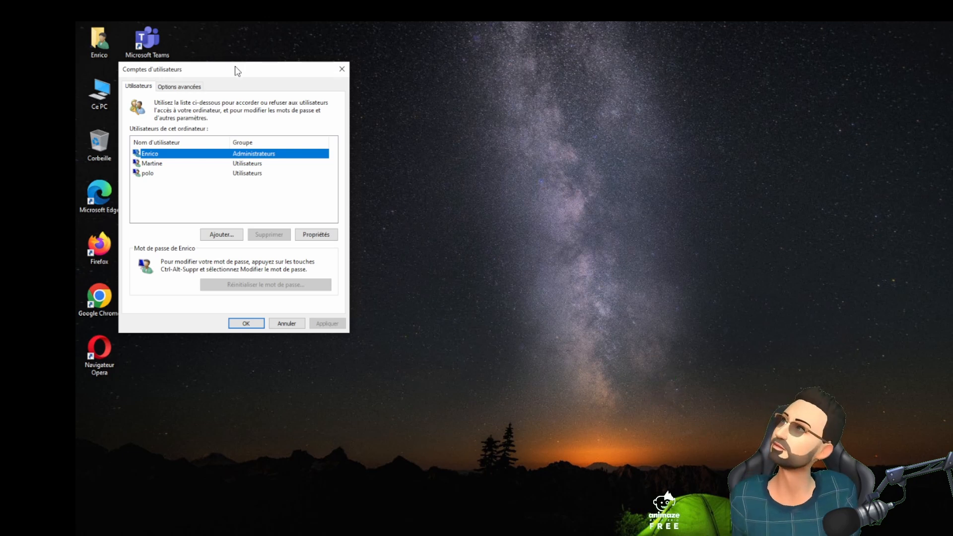
left_click_drag(245, 74, 535, 159)
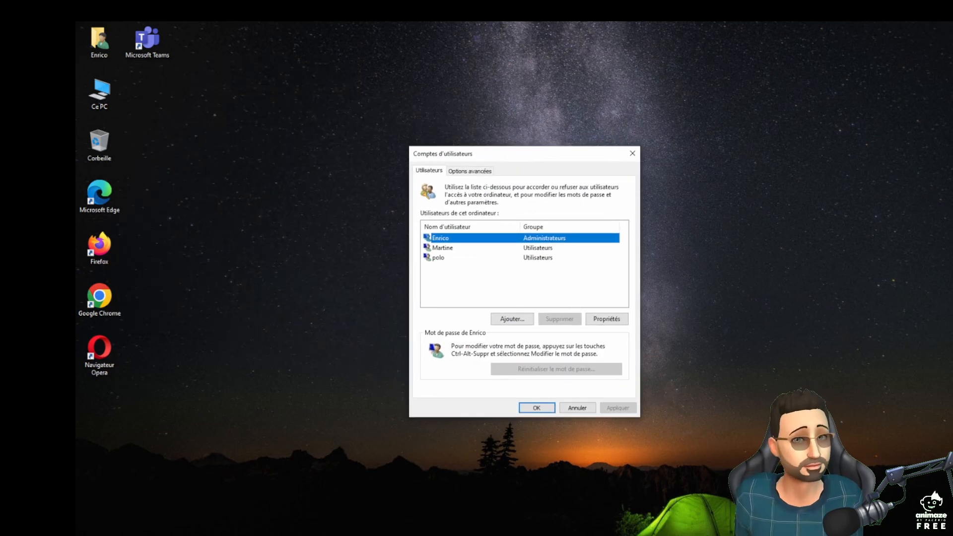
Check the two standard accounts in the user list and the signed-in account in the Start menu.
left_click(451, 249)
left_click(440, 259)
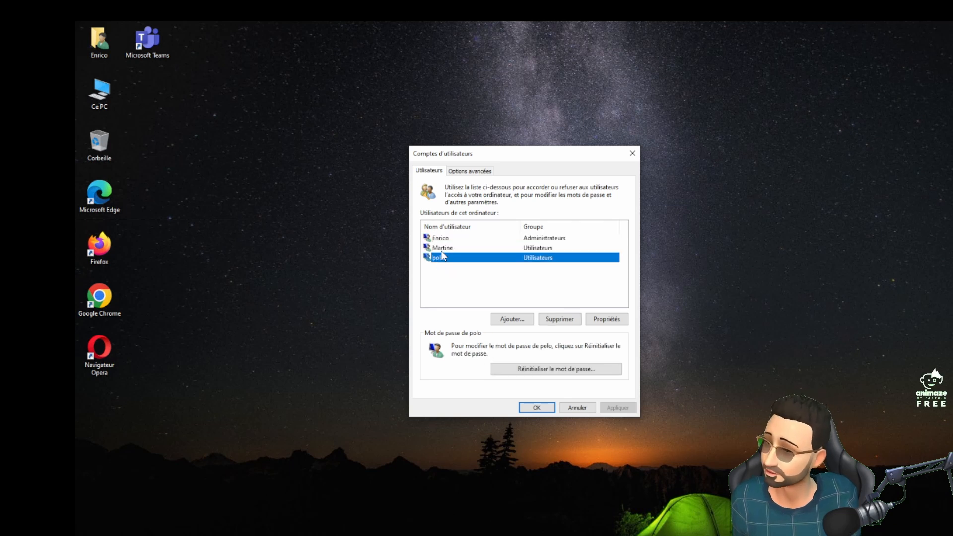
left_click(440, 250)
left_click(436, 259)
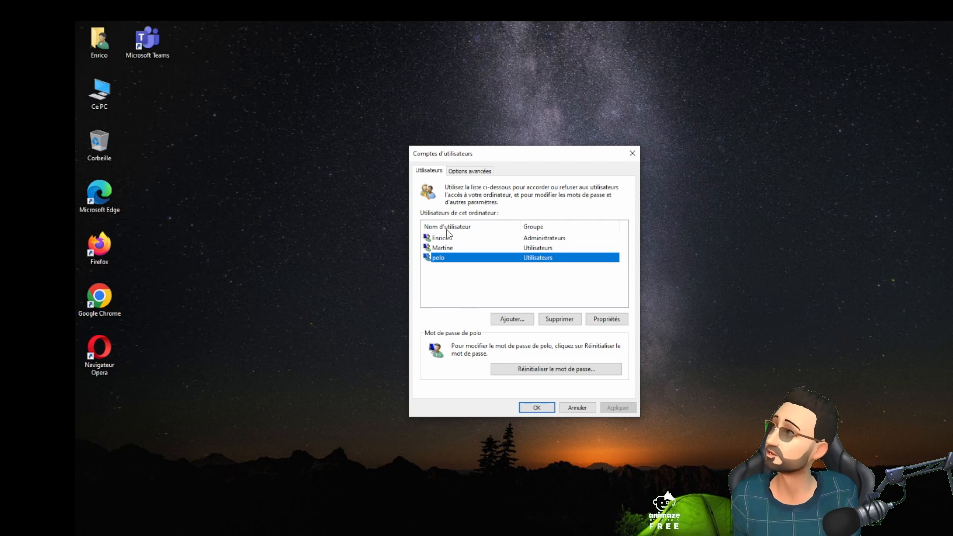
key("super")
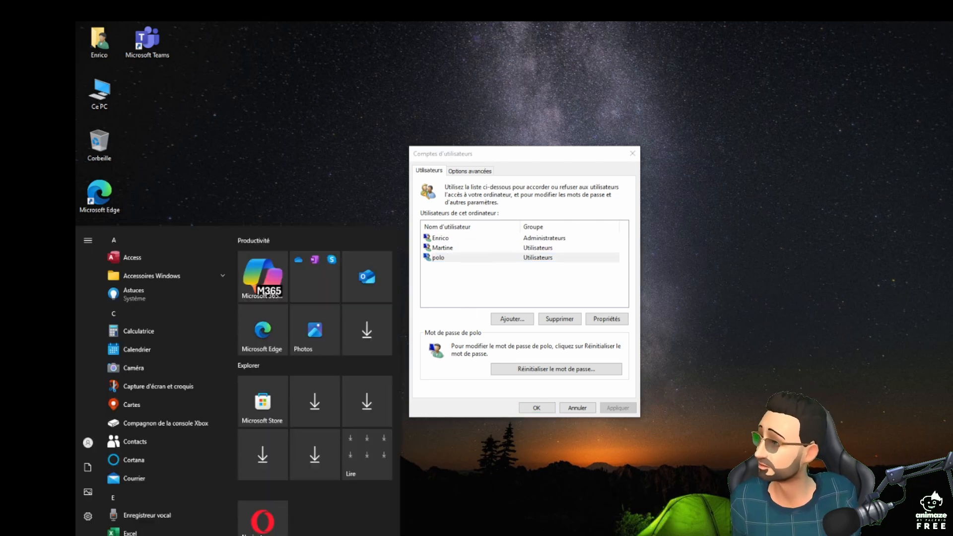
mouse_move(91, 441)
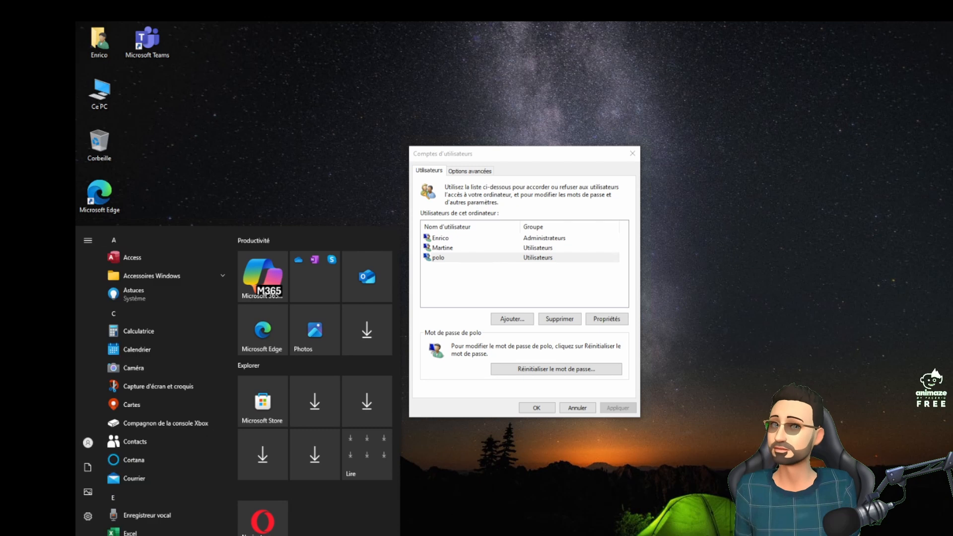
left_click(93, 444)
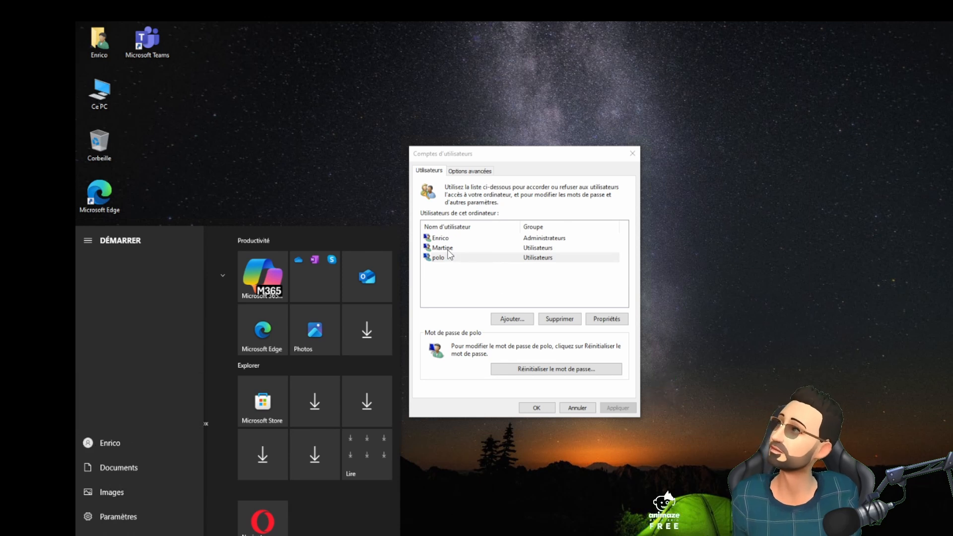
left_click(485, 373)
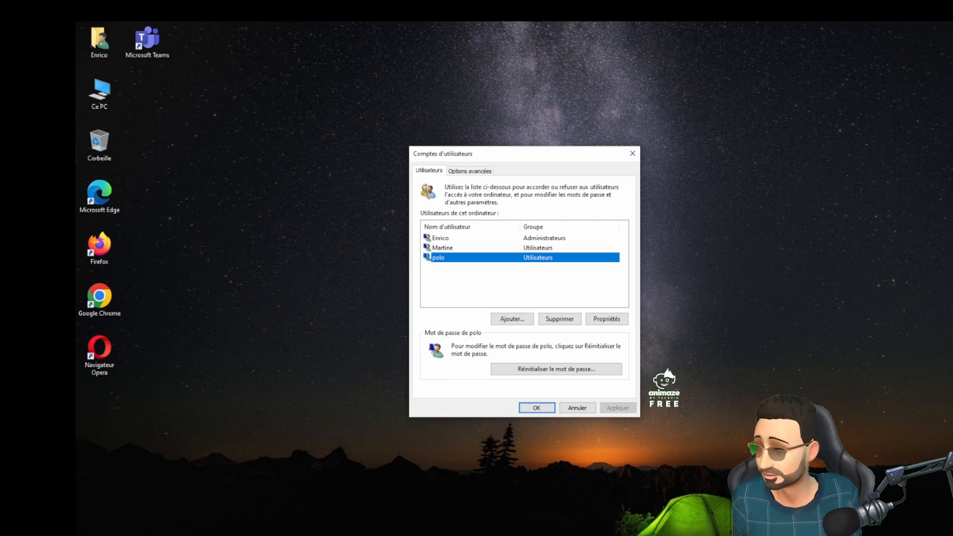
key("alt")
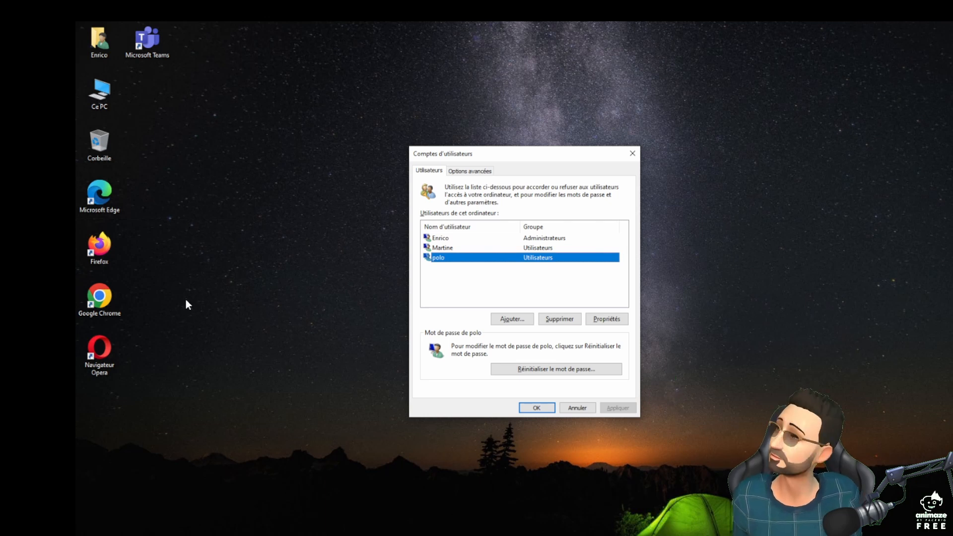
Examine the profile folders inside Utilisateurs on the C: drive and close File Explorer.
left_click(444, 248)
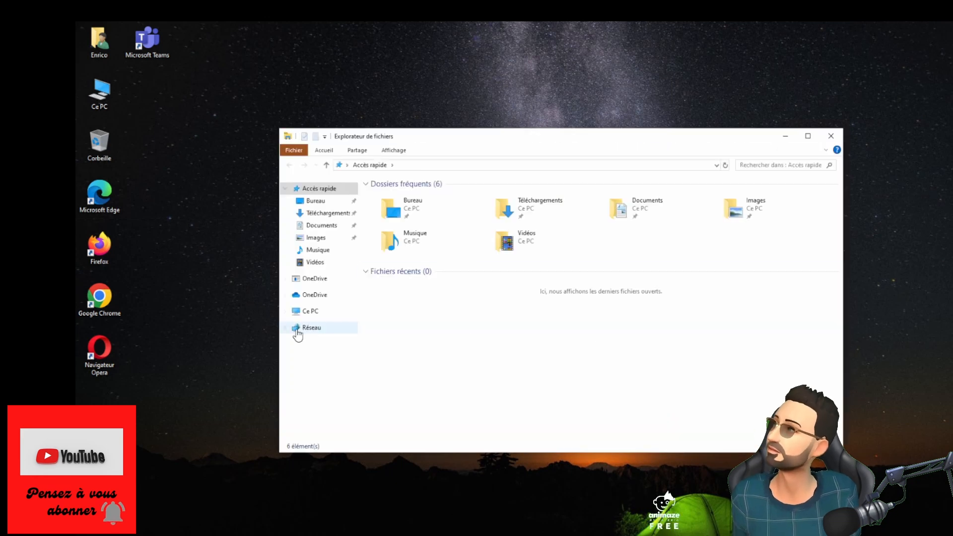
left_click(310, 311)
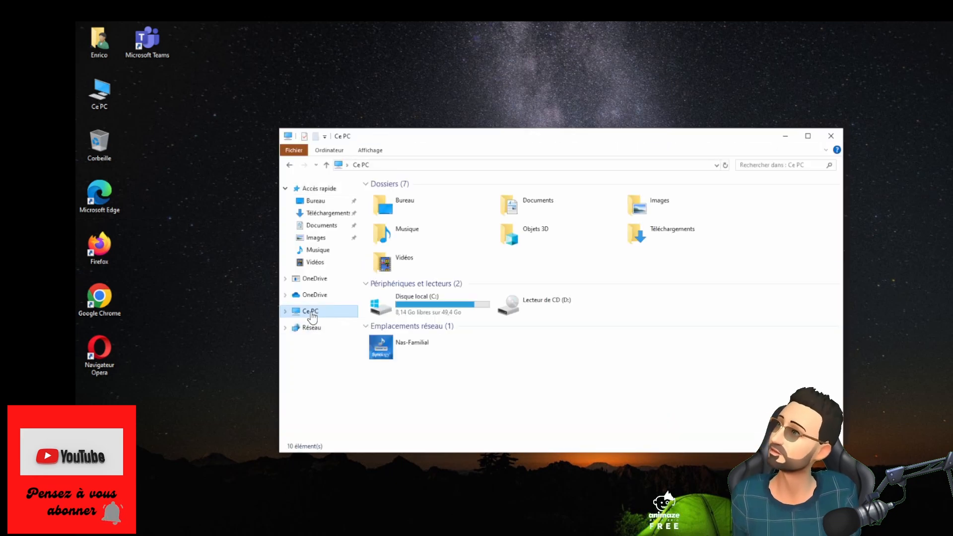
double_click(390, 302)
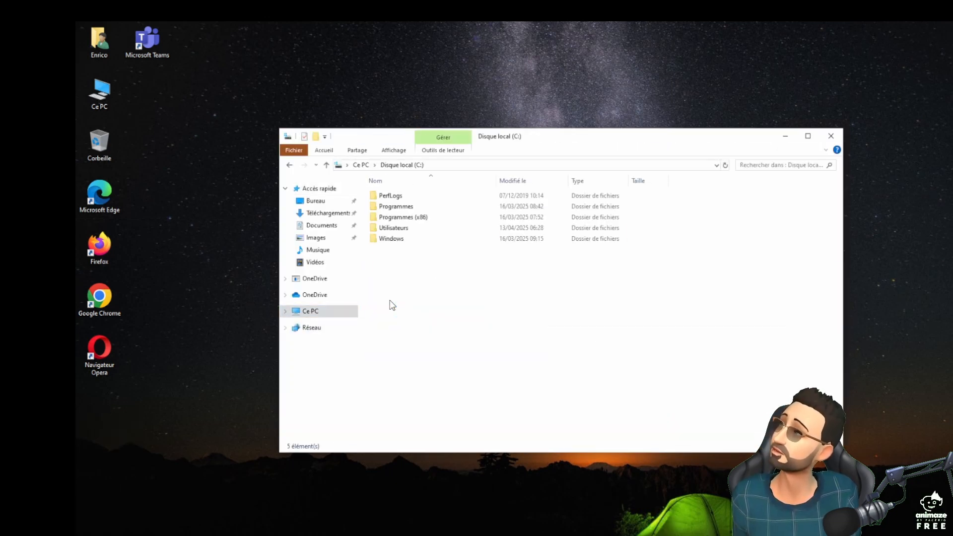
double_click(396, 229)
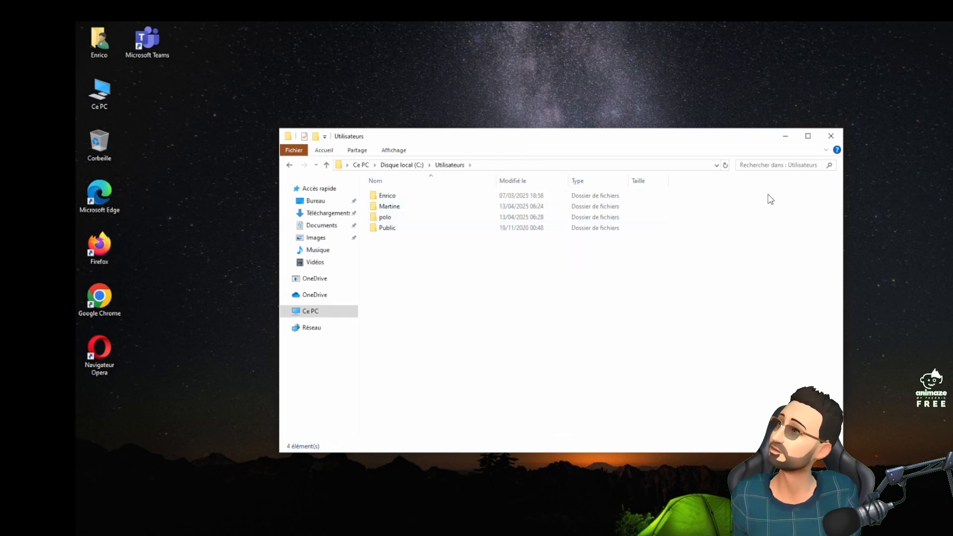
left_click(837, 139)
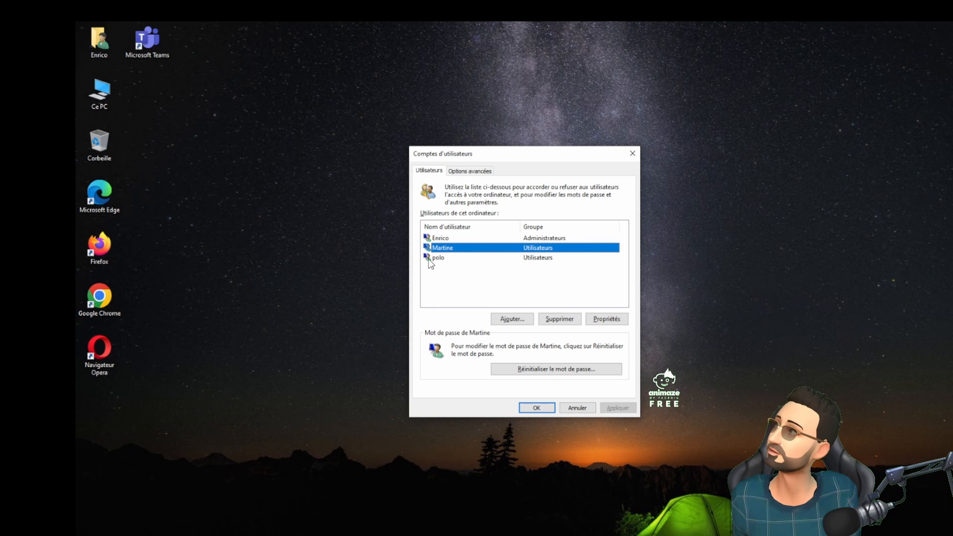
left_click(448, 257)
left_click(445, 250)
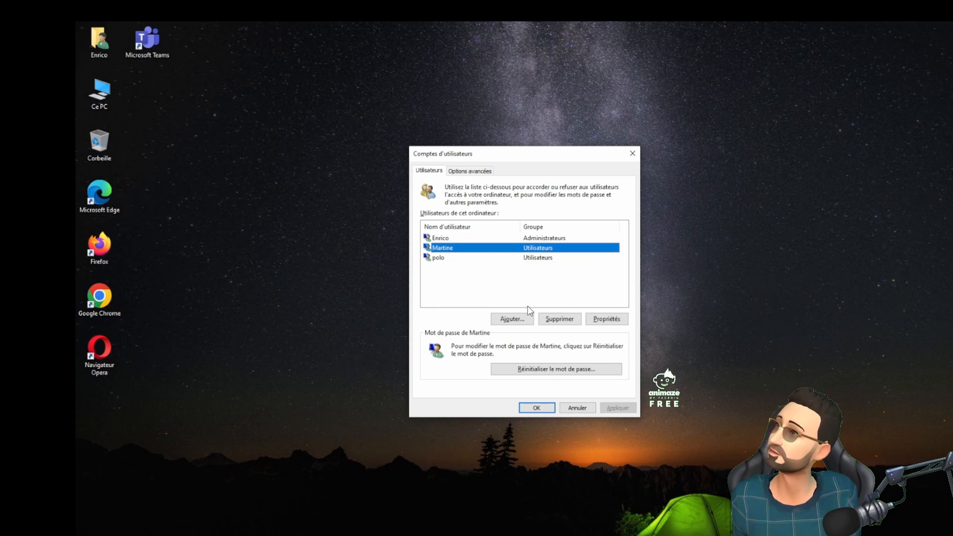
left_click(565, 319)
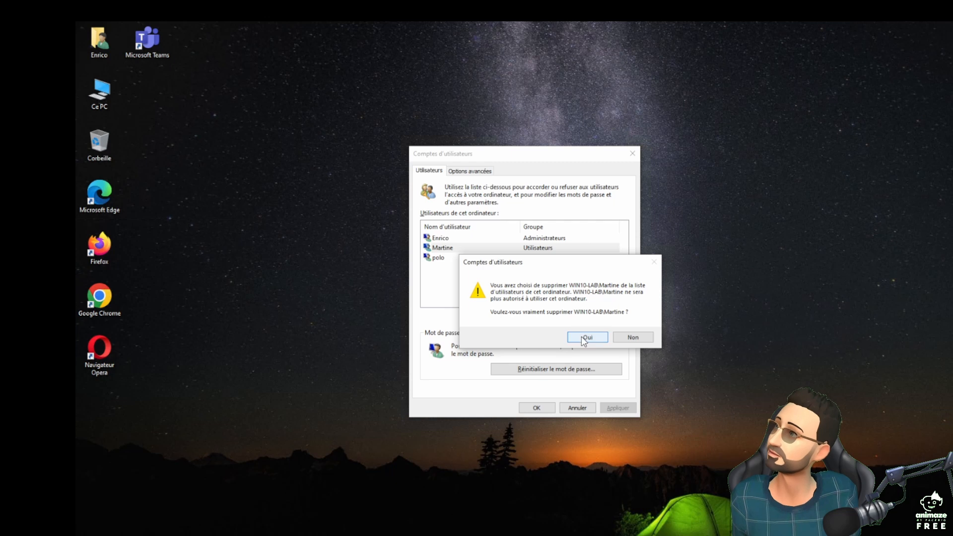
left_click(643, 338)
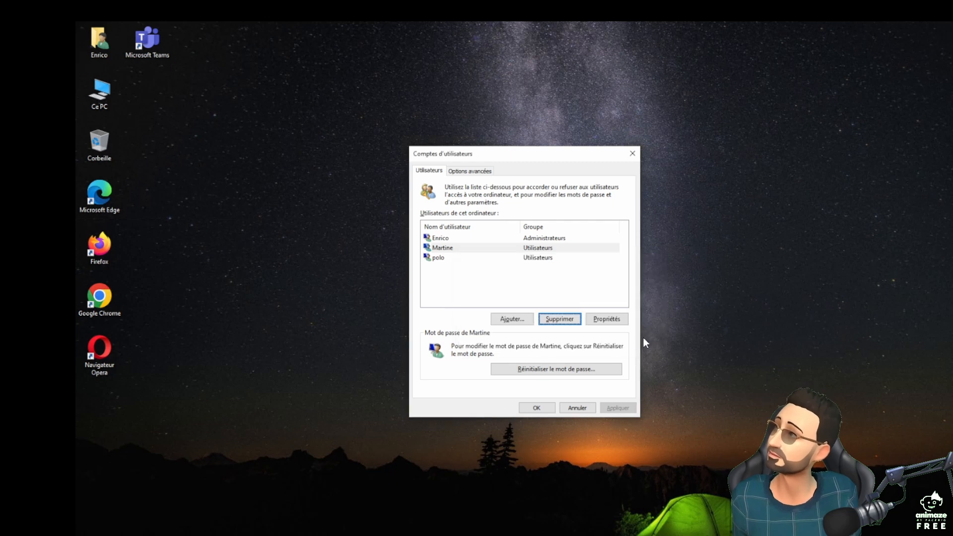
Delete the first standard user account listed below the administrator and confirm the removal.
left_click(450, 251)
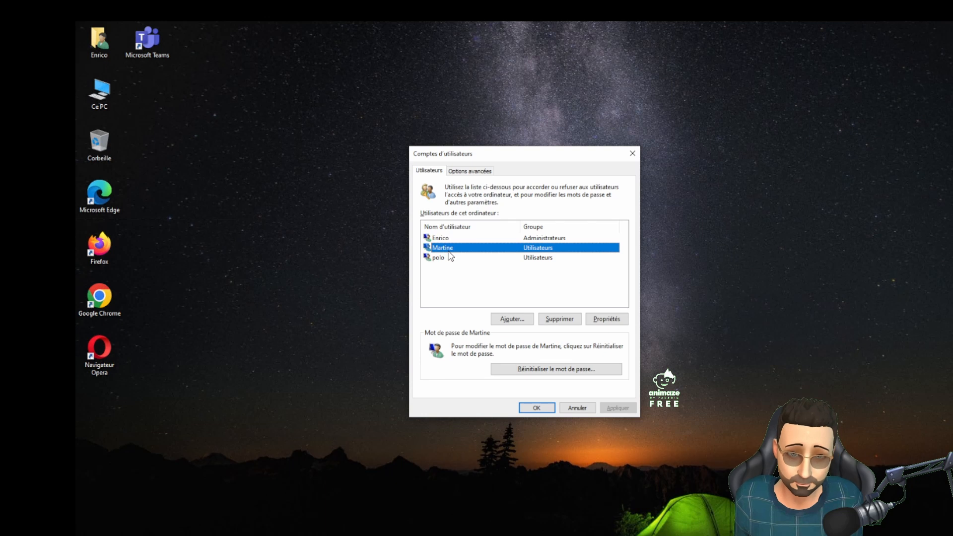
left_click(566, 321)
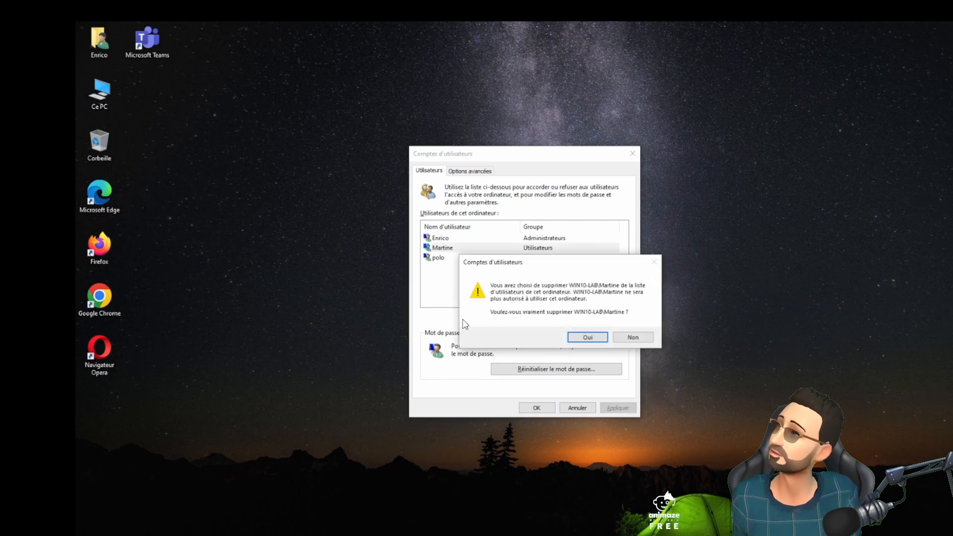
left_click(588, 337)
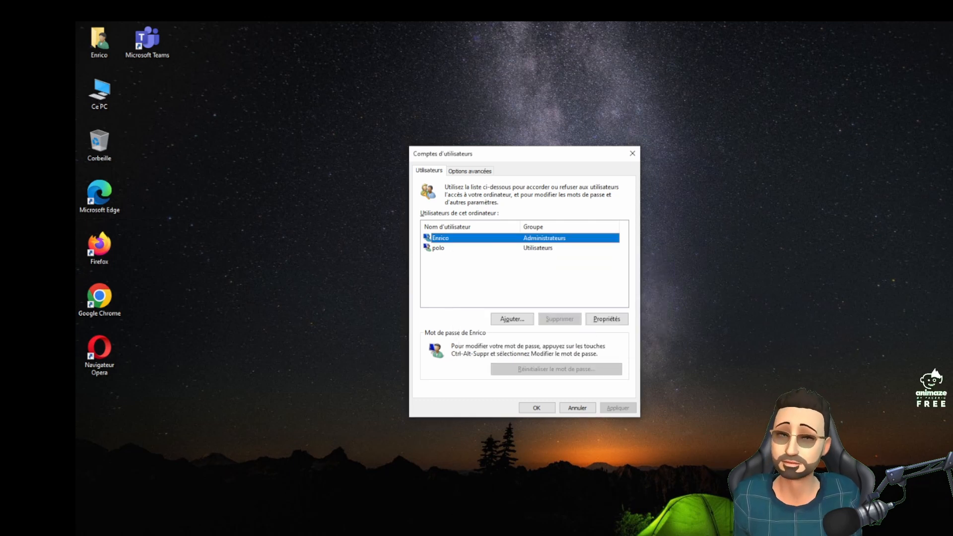
Delete the remaining standard user account, polo, and close the user accounts window with the changes accepted.
key("Down")
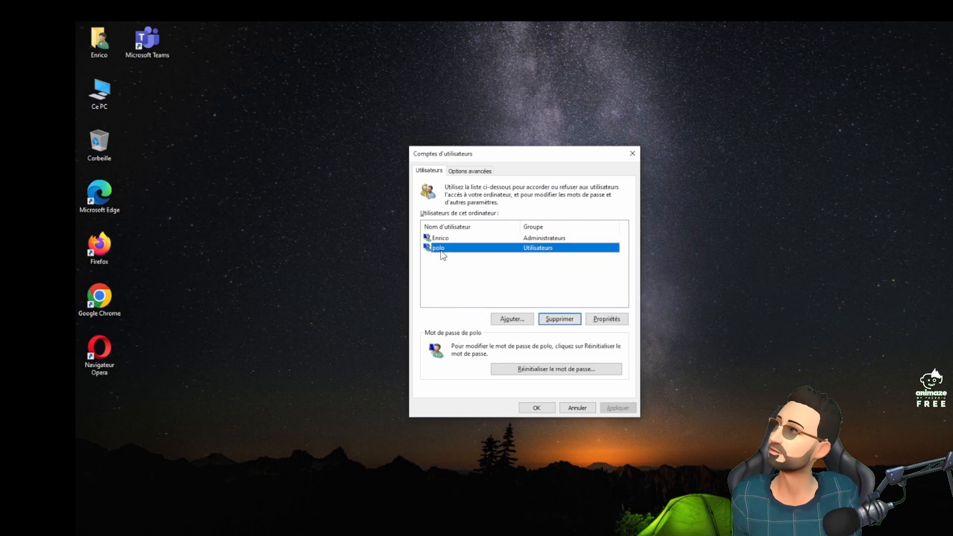
left_click(560, 321)
left_click(587, 334)
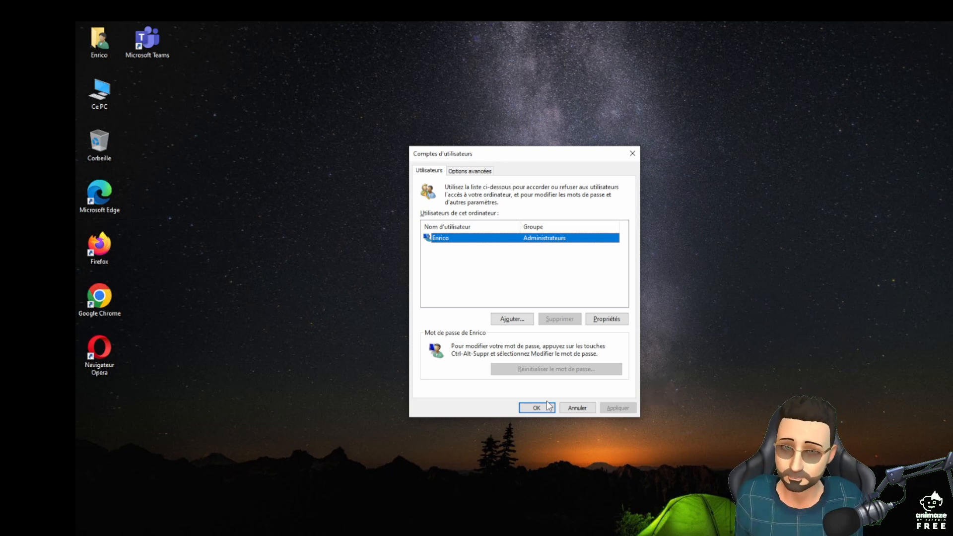
left_click(544, 408)
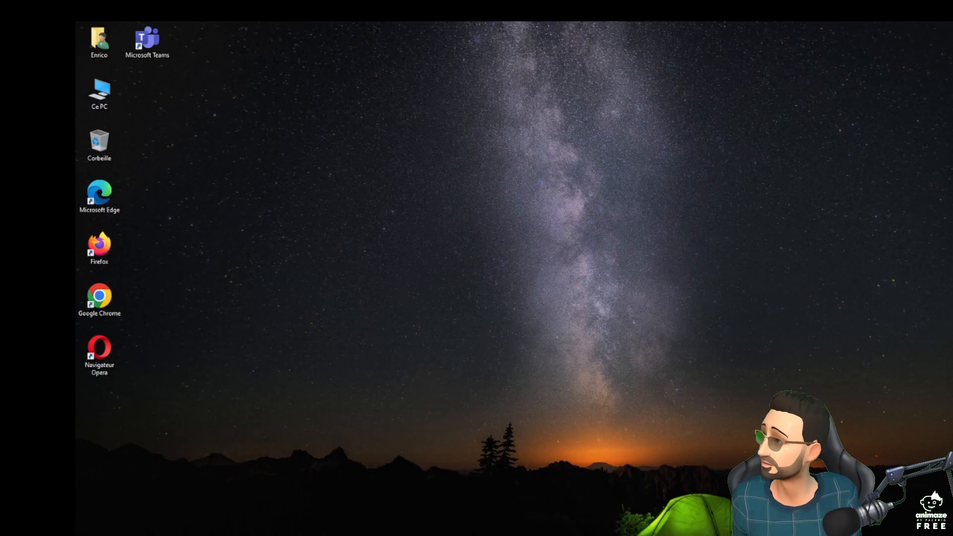
key("super")
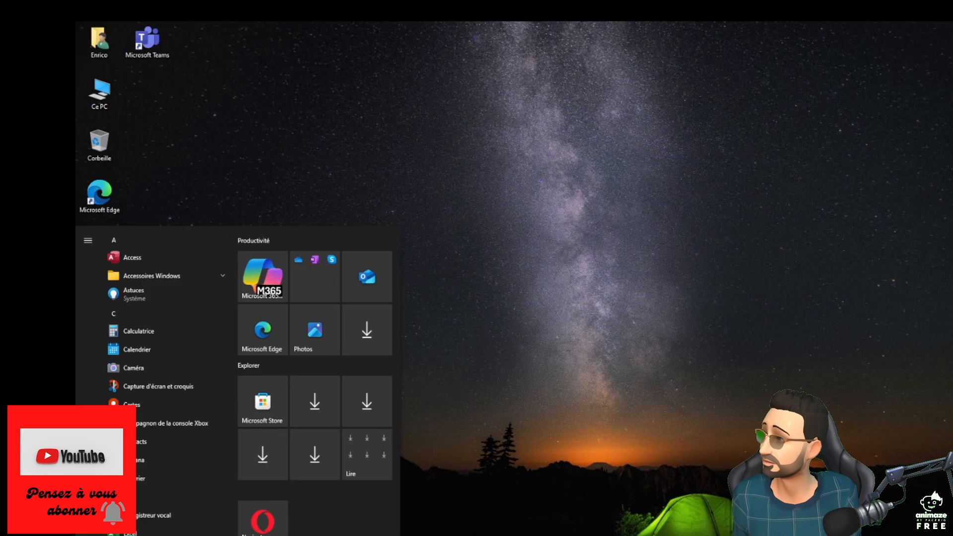
key("super")
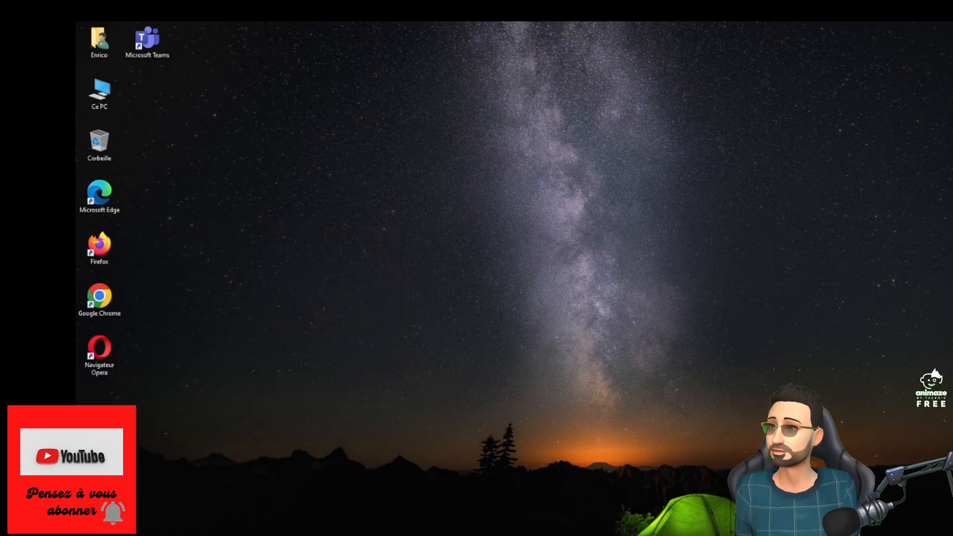
Open the Utilisateurs folder on local disk C: in File Explorer.
key("super+e")
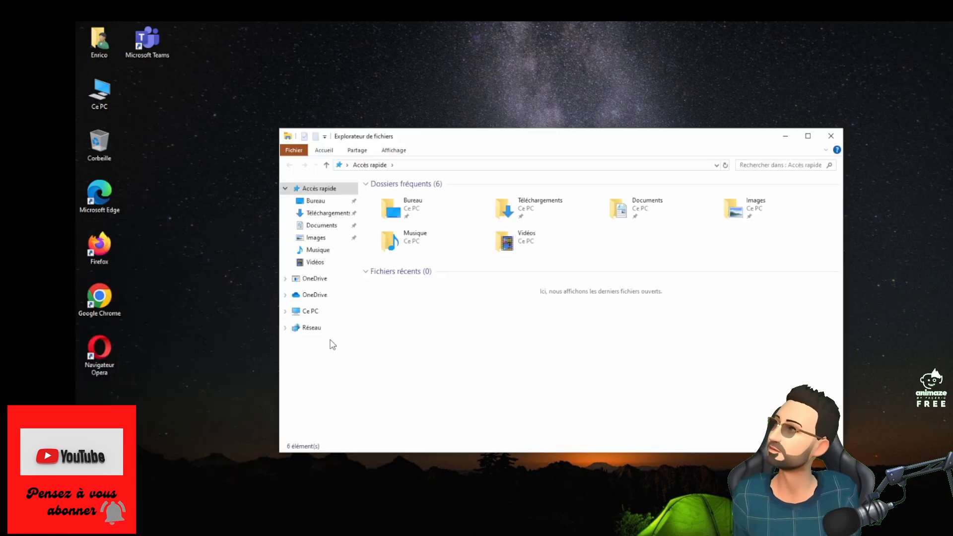
left_click(317, 312)
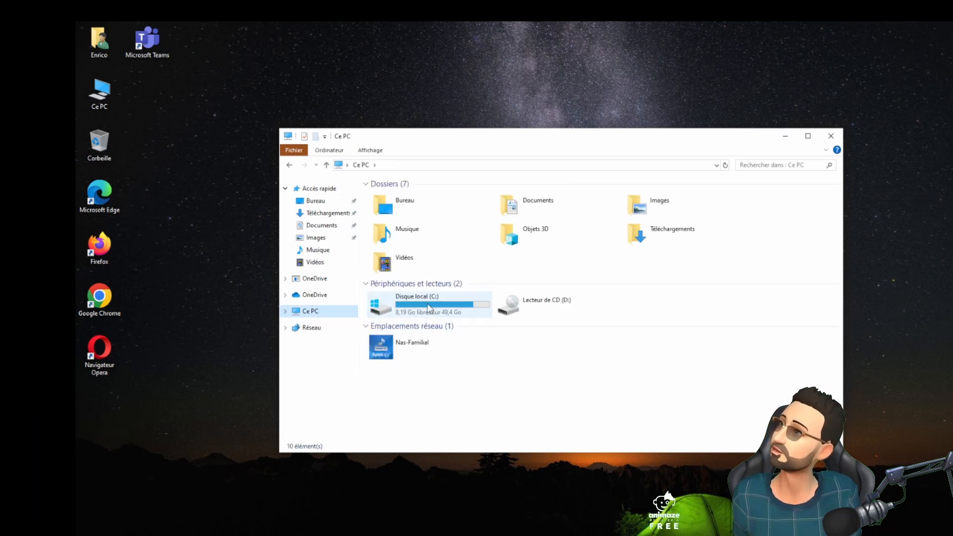
double_click(429, 308)
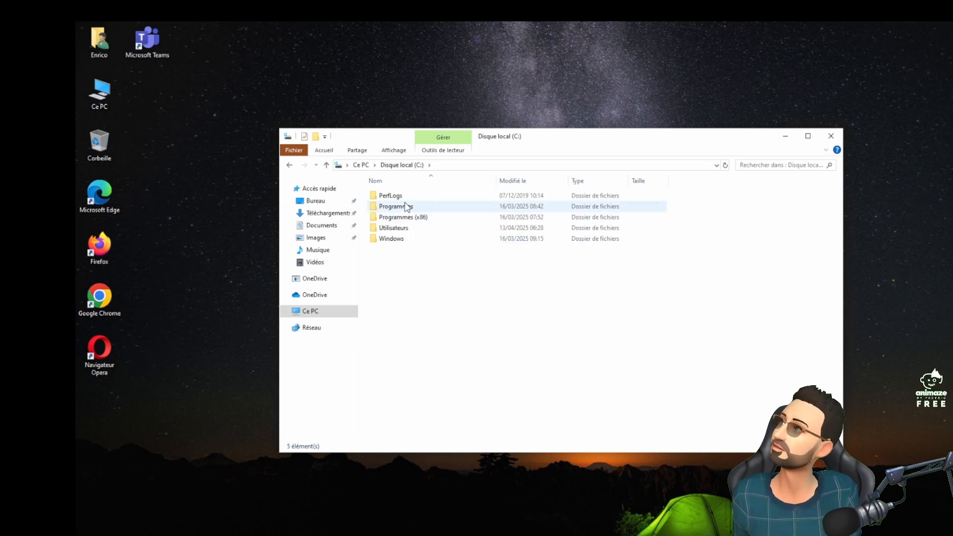
double_click(394, 228)
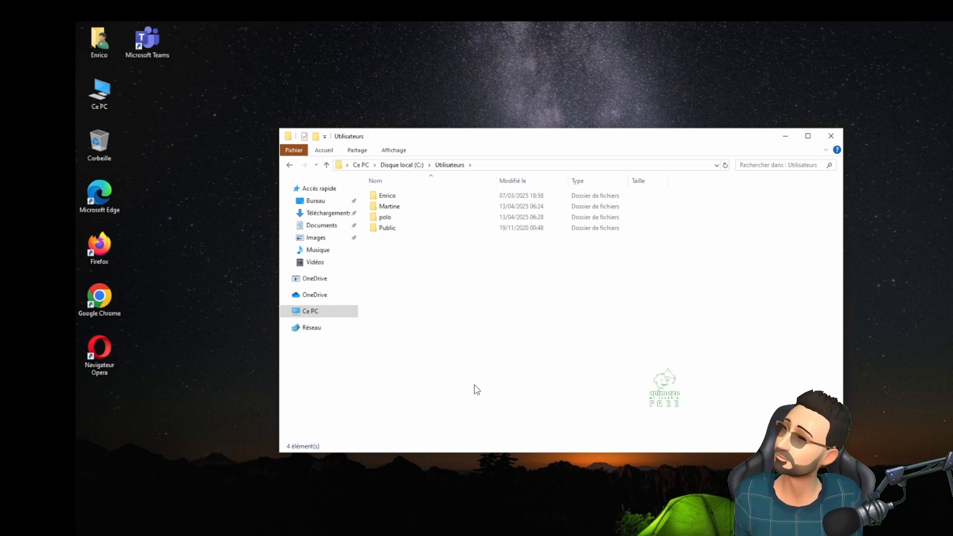
left_click(397, 212)
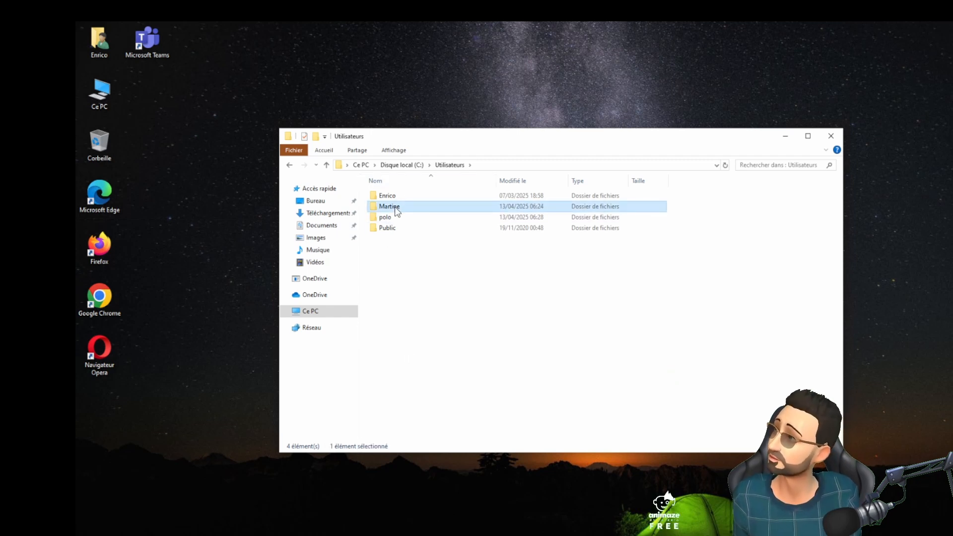
right_click(387, 206)
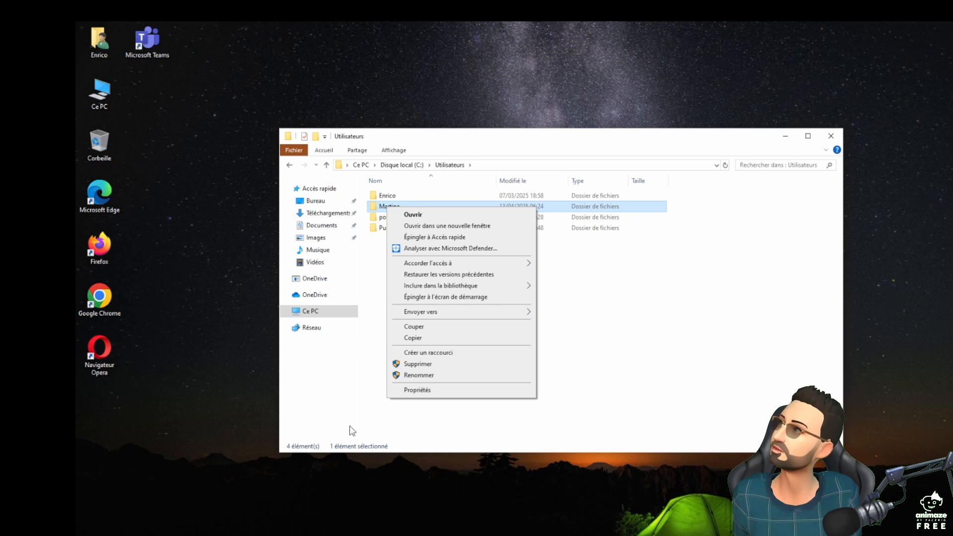
left_click(748, 363)
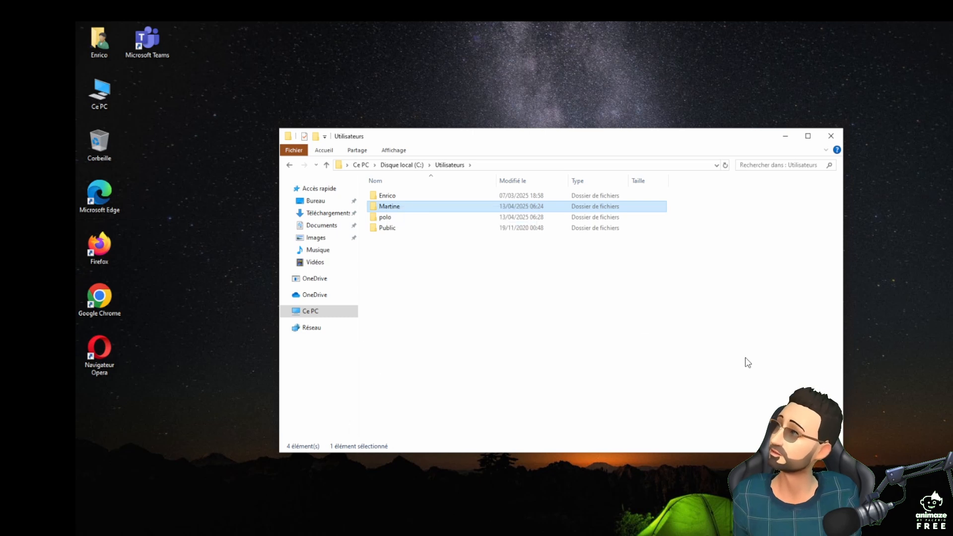
Delete the profile folders of the two removed accounts from the Utilisateurs folder.
left_click(385, 217, "ctrl")
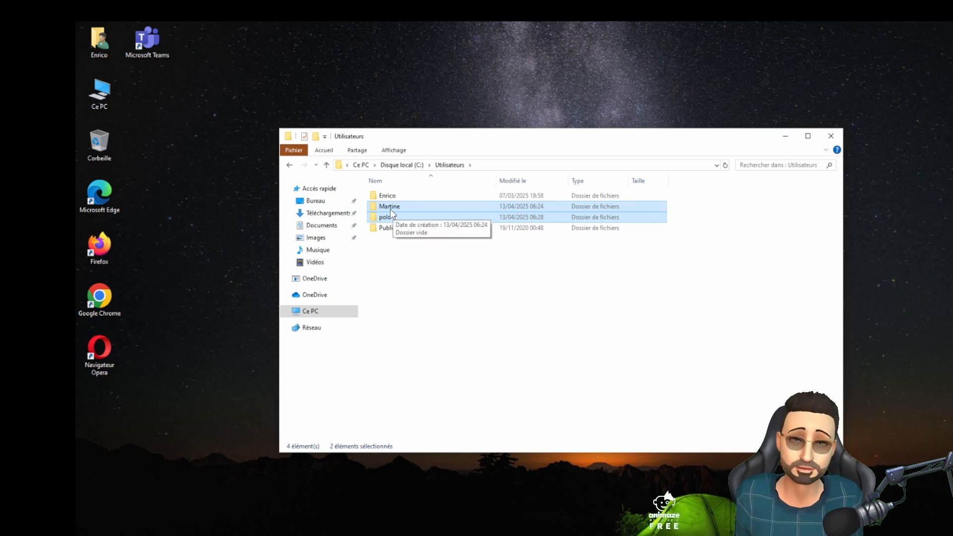
right_click(390, 209)
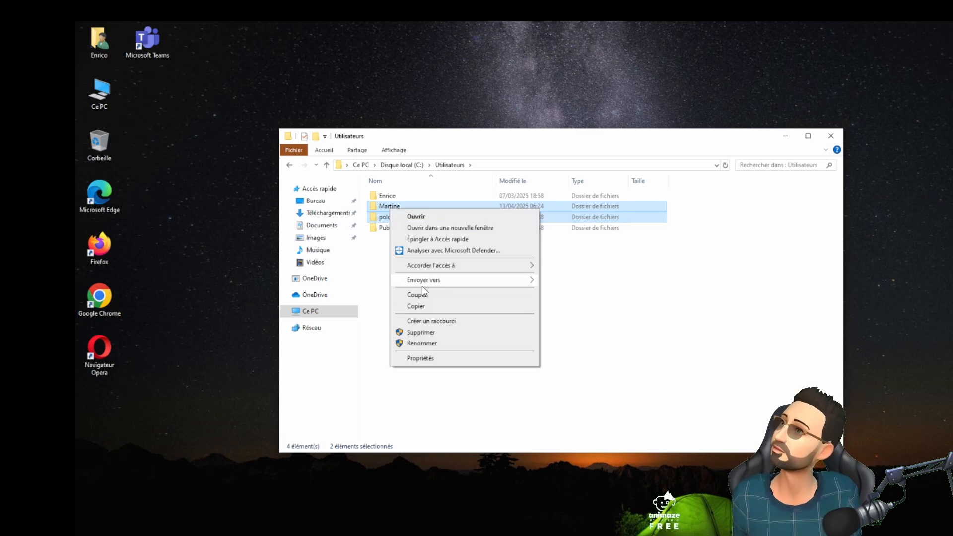
left_click(421, 333)
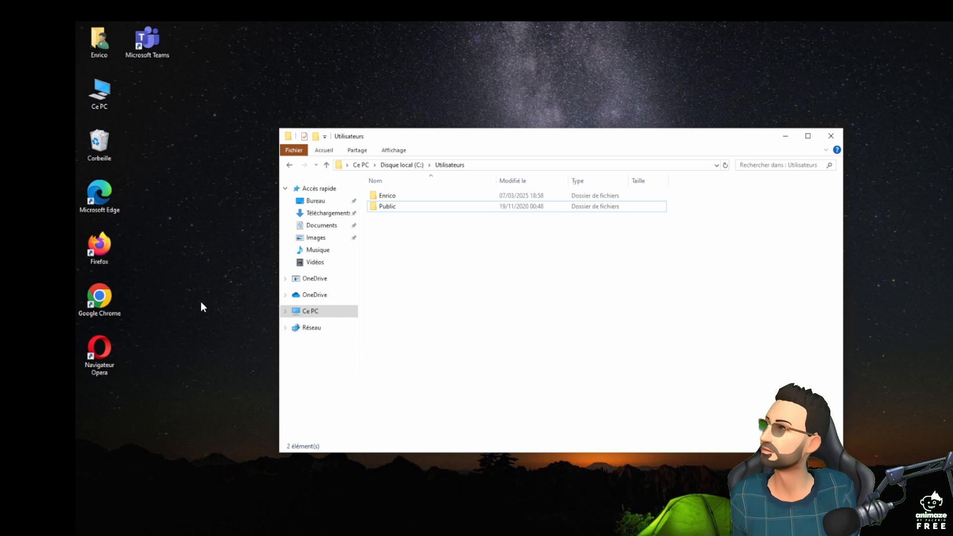
Check the Recycle Bin for the deleted profile folders, and close both the bin and the Utilisateurs window.
left_click(103, 145)
double_click(103, 145)
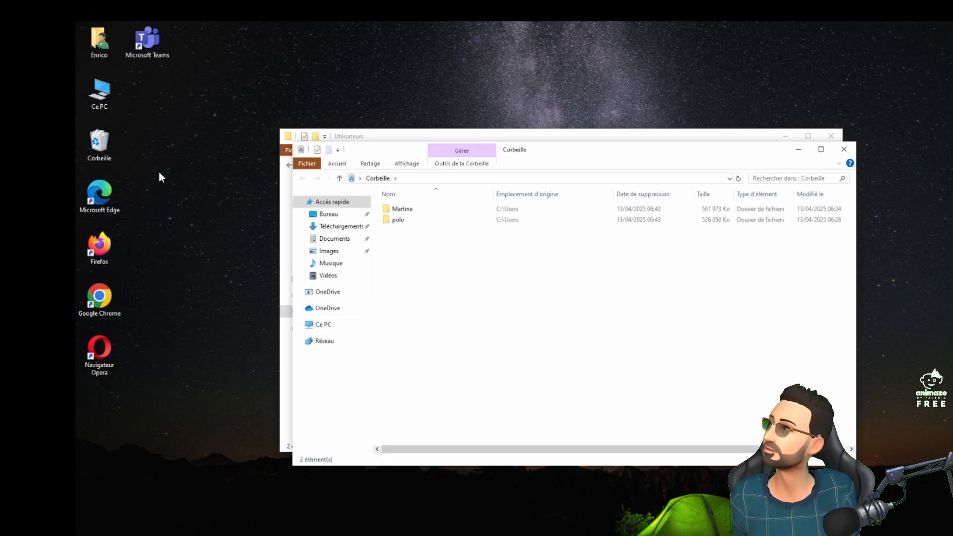
left_click(845, 150)
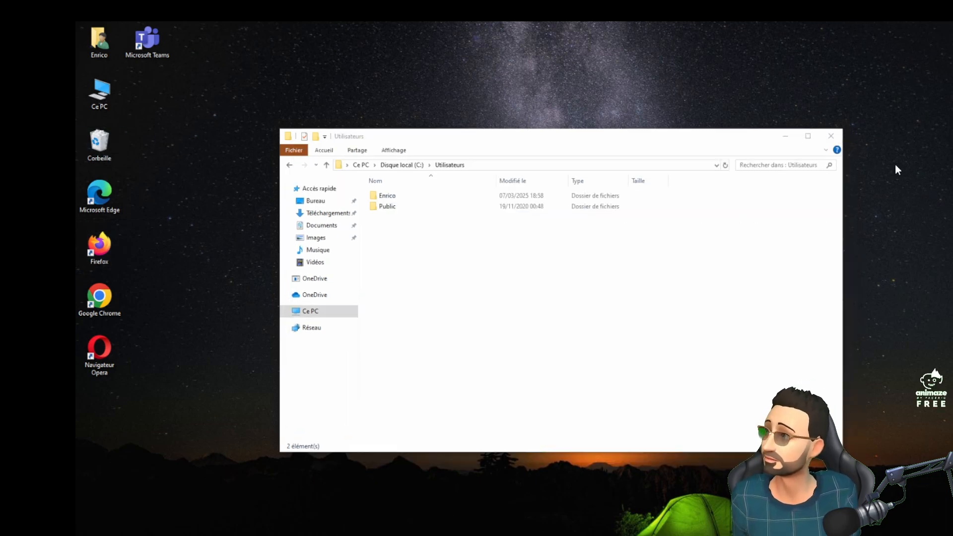
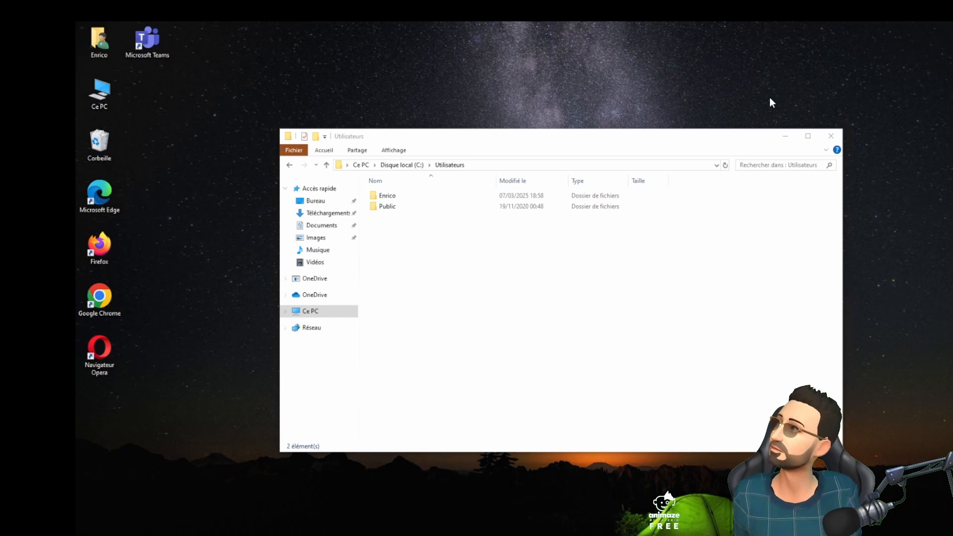
left_click(831, 135)
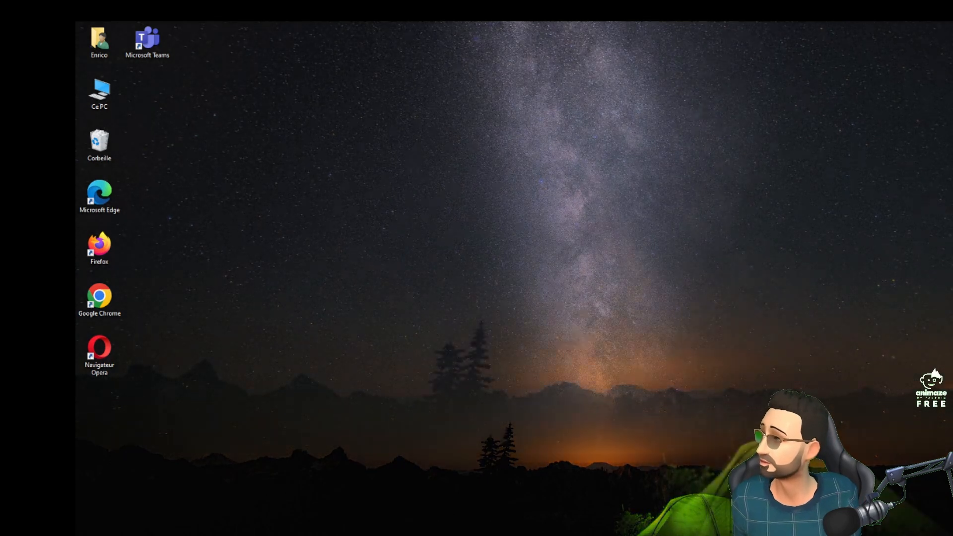
Search for regedit, open the Registry Editor and allow it to make changes to the device.
key("super")
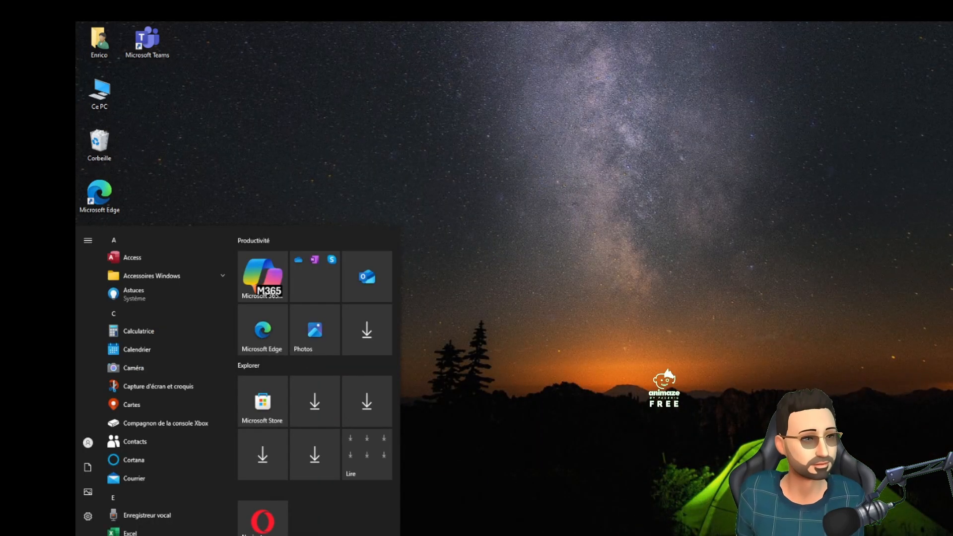
type("r")
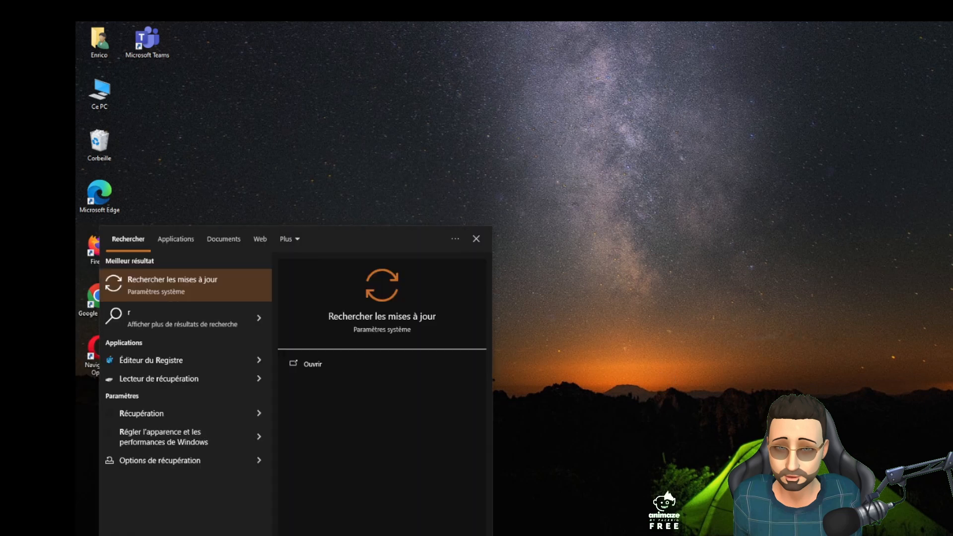
type("egedit")
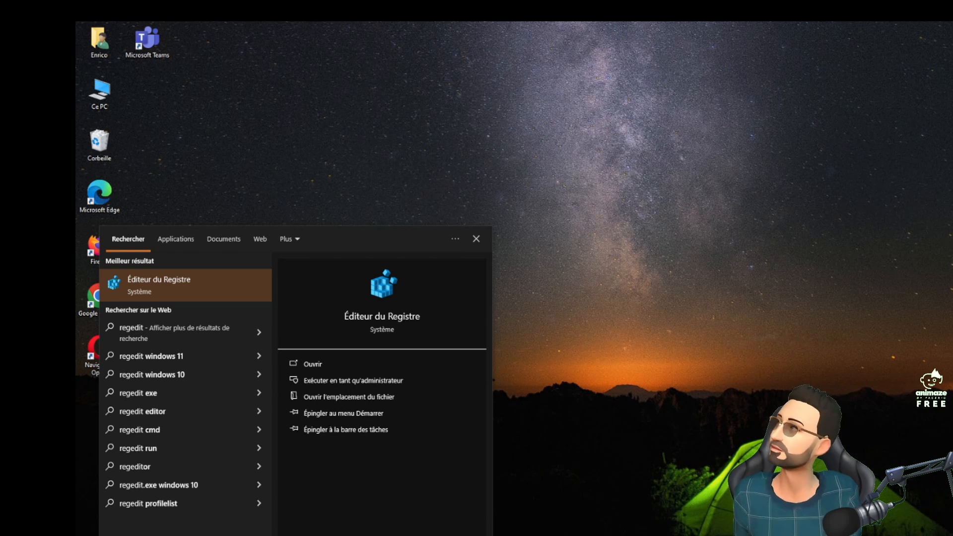
left_click(158, 284)
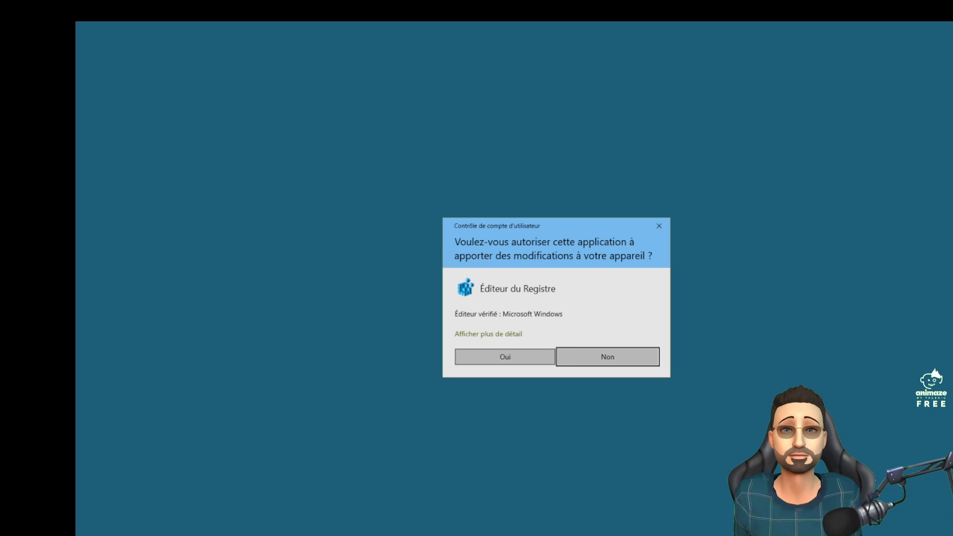
left_click(522, 362)
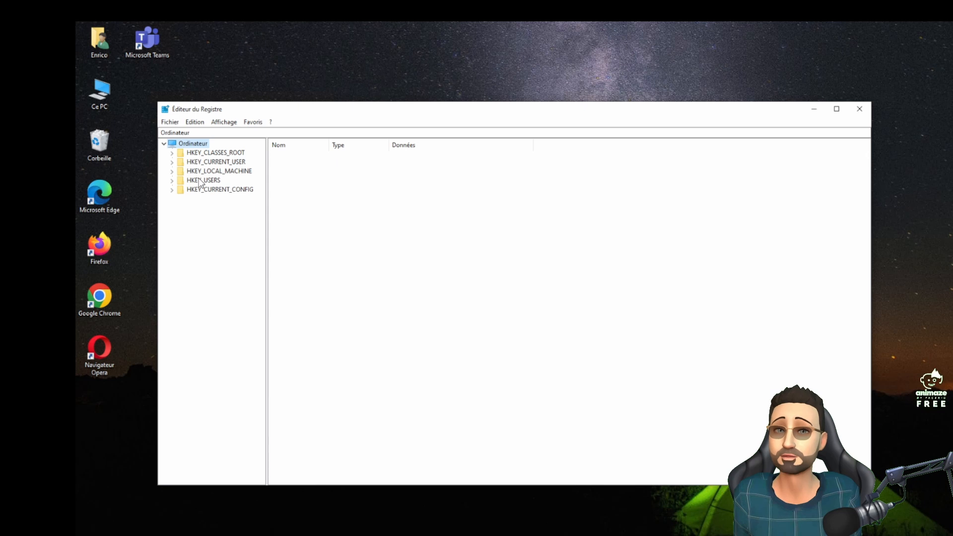
Expand the registry tree down to HKEY_LOCAL_MACHINE\SOFTWARE\Microsoft.
left_click(220, 171)
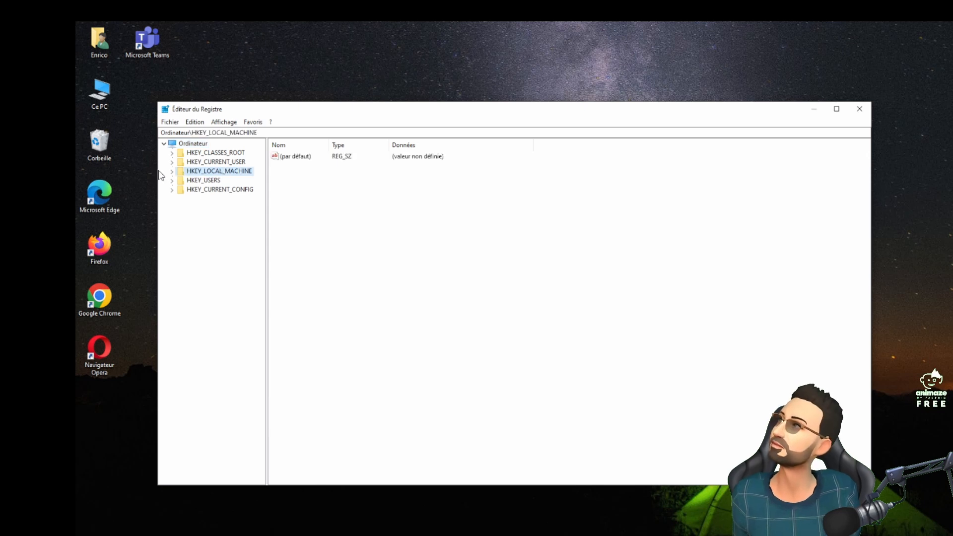
double_click(241, 174)
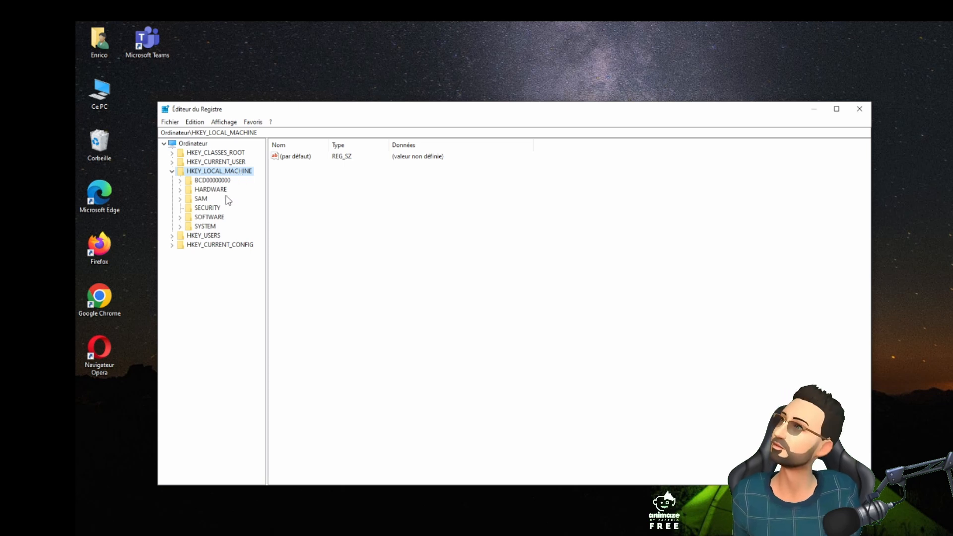
double_click(214, 218)
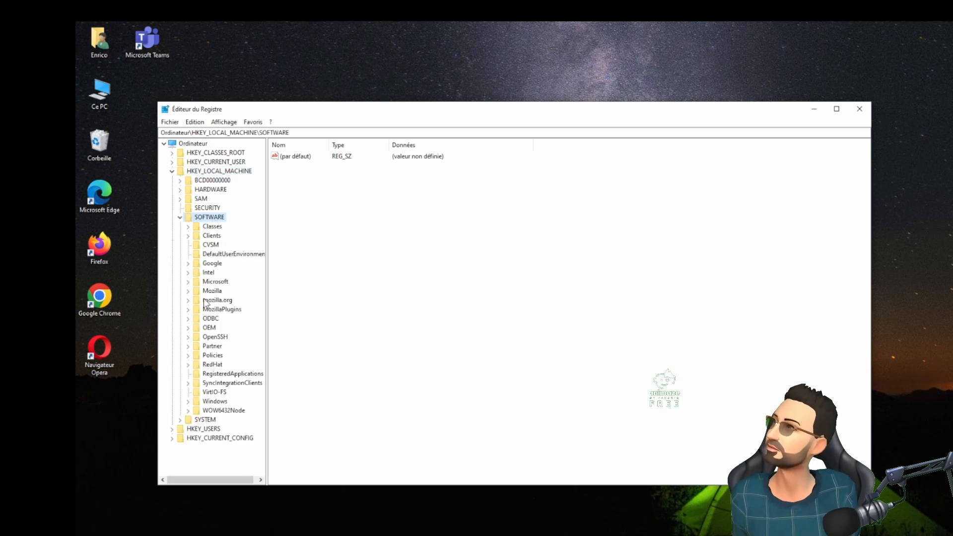
double_click(209, 282)
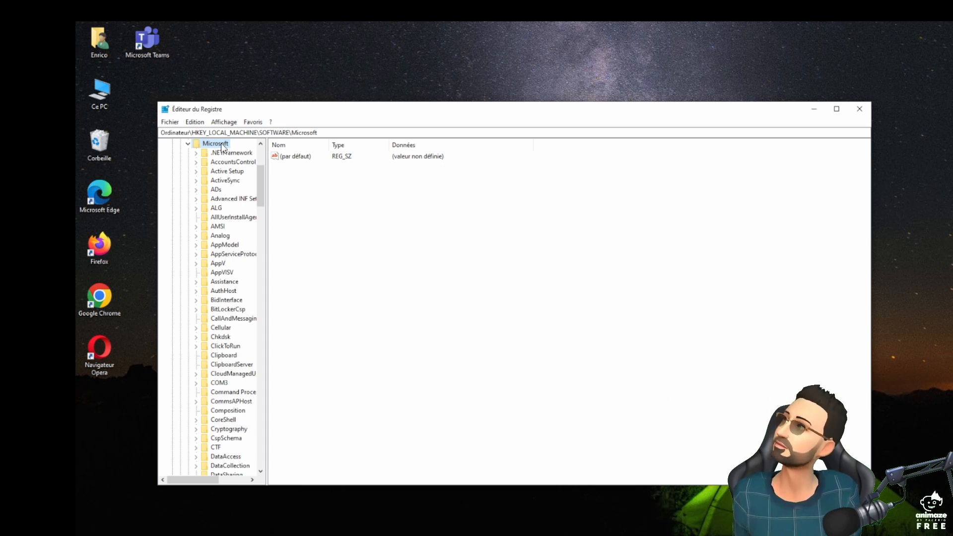
left_click(276, 132)
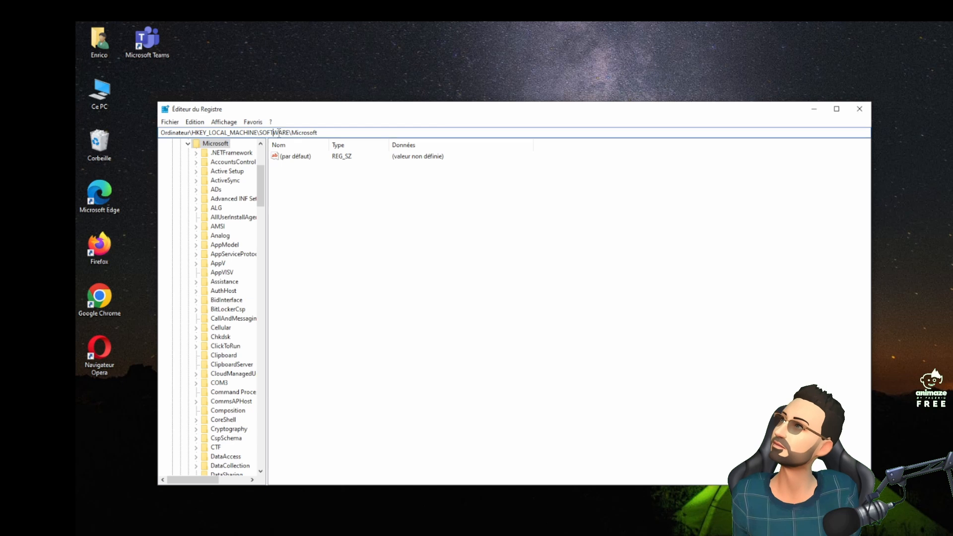
left_click(187, 144)
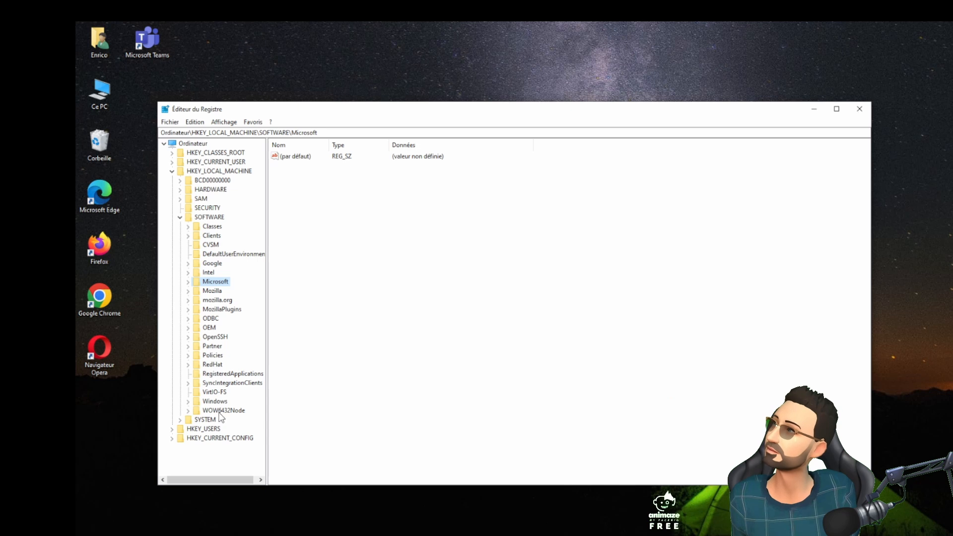
double_click(214, 282)
Expand the Windows NT key under Microsoft and widen the key tree to fit the full key names.
scroll(224, 421, "down", 5)
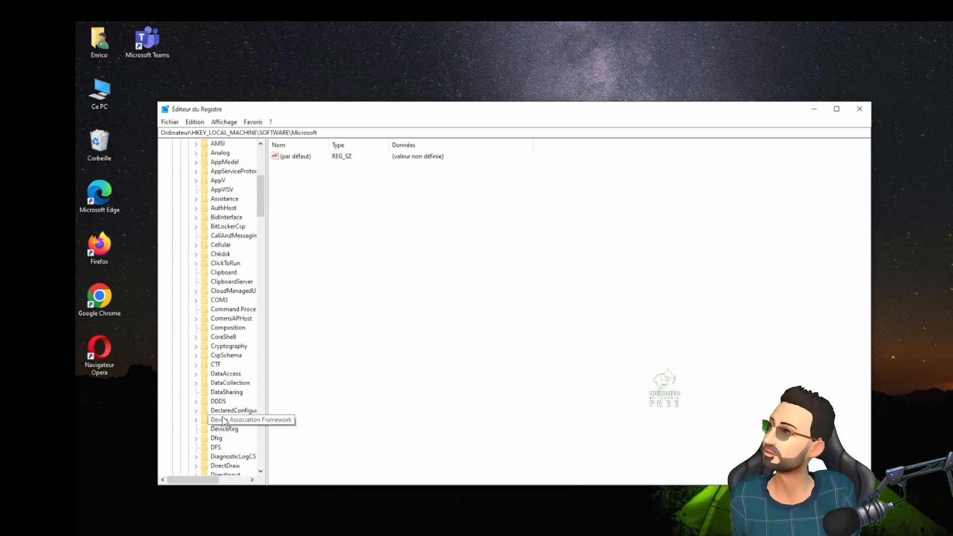
scroll(223, 420, "down", 18)
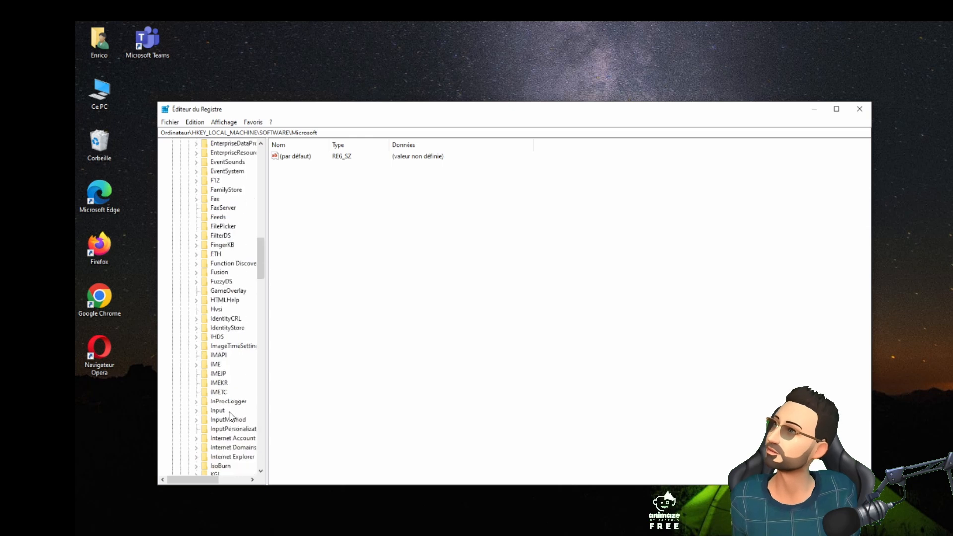
scroll(233, 416, "down", 15)
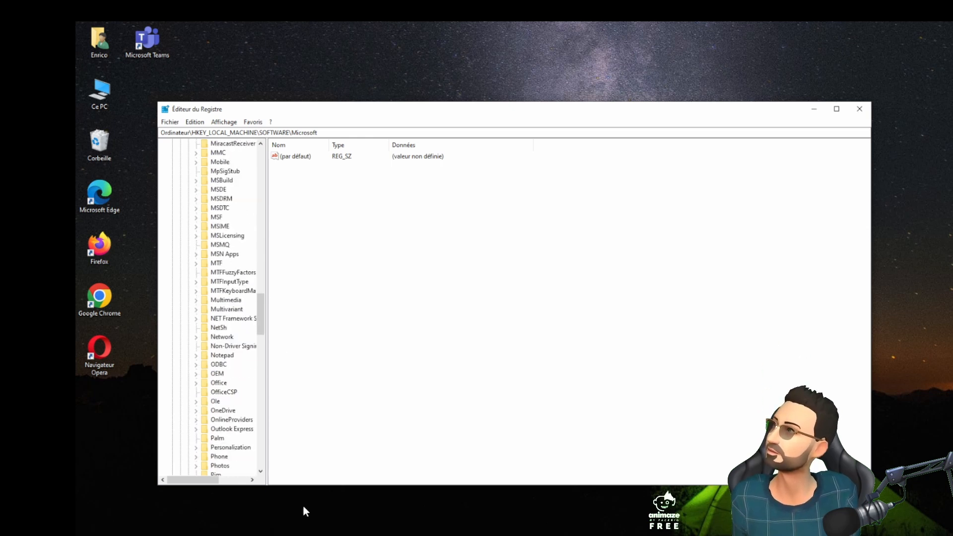
scroll(263, 463, "down", 20)
double_click(231, 456)
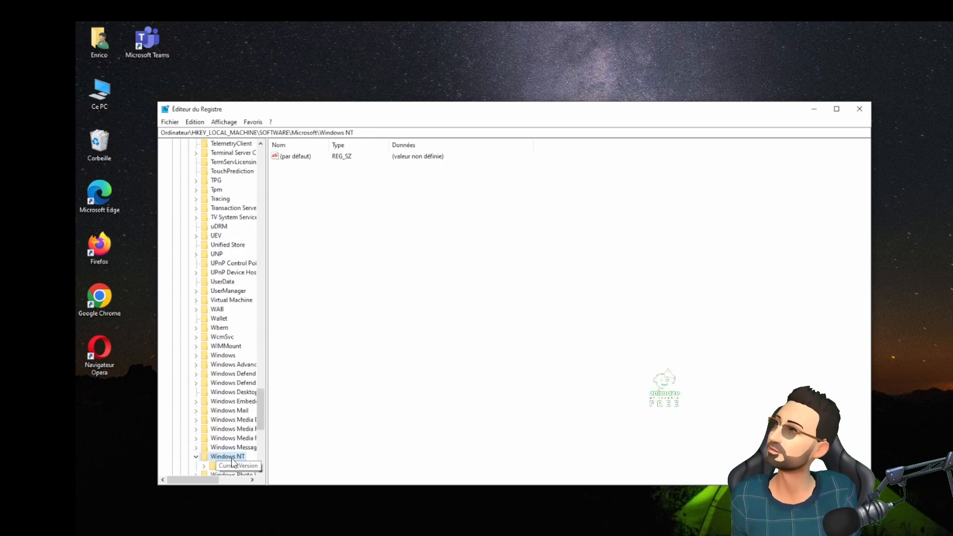
scroll(233, 461, "down", 2)
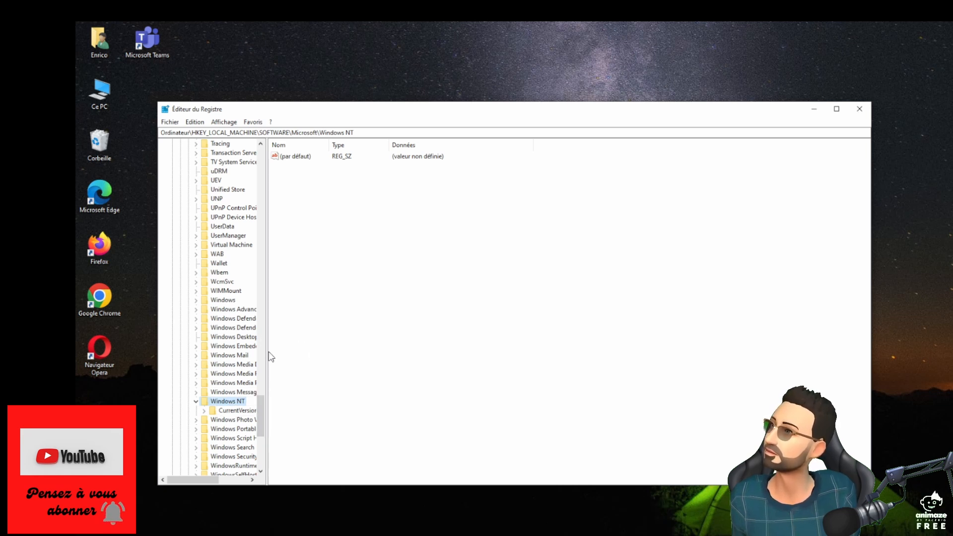
left_click_drag(266, 352, 368, 353)
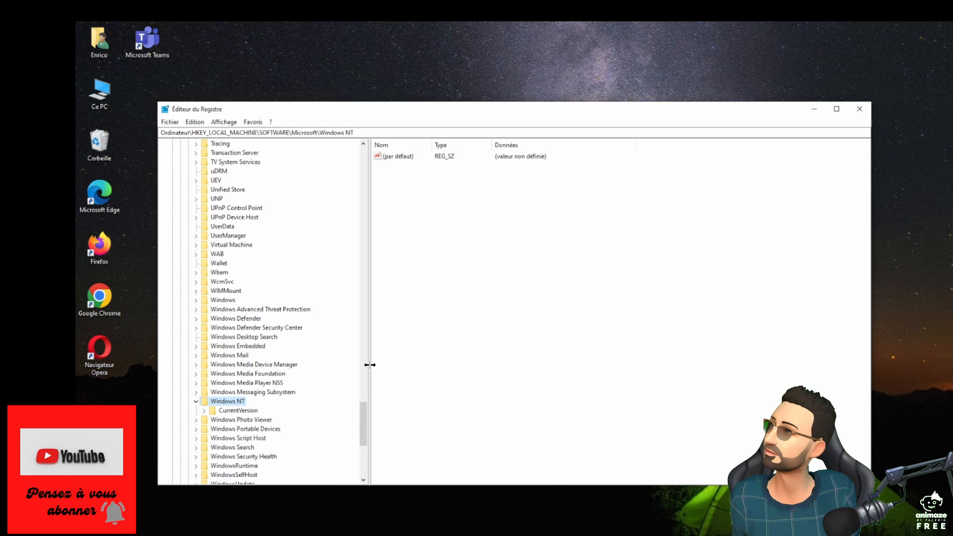
Expand CurrentVersion under Windows NT, and expand its ProfileList key to list the profile subkeys.
left_click(245, 411)
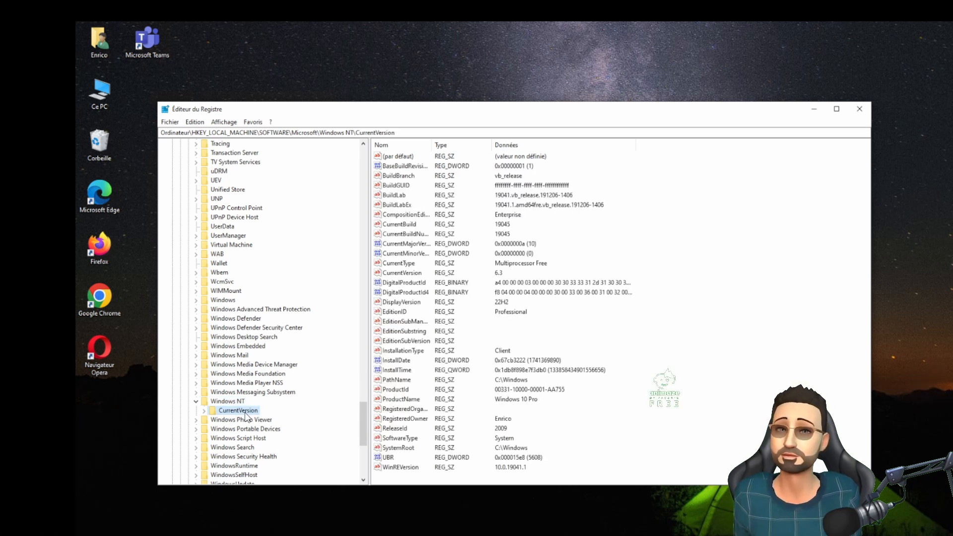
double_click(245, 412)
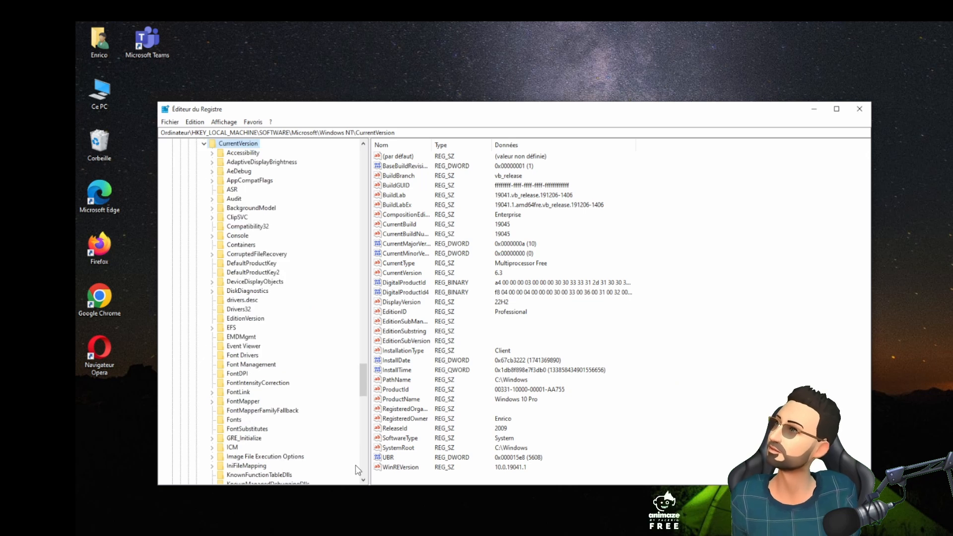
left_click(362, 402)
left_click(240, 392)
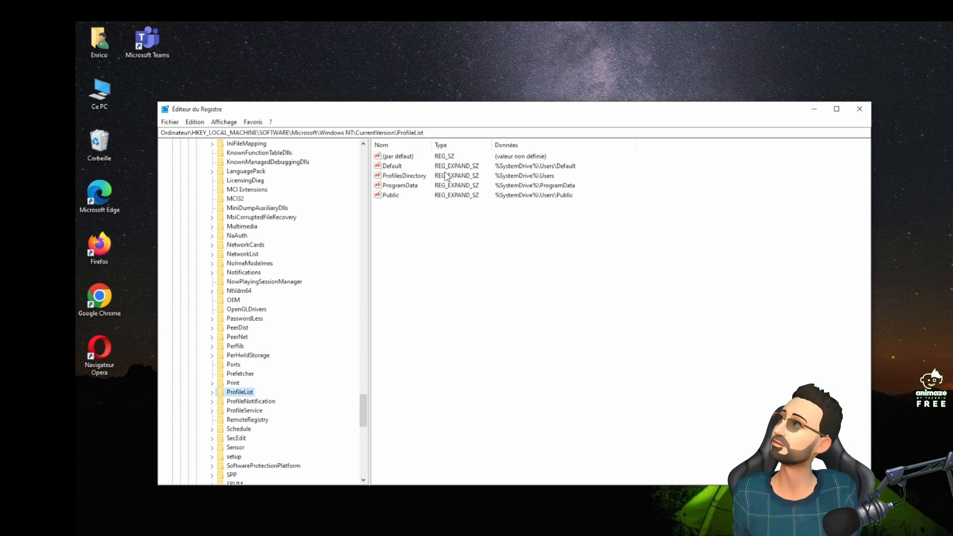
left_click(551, 178)
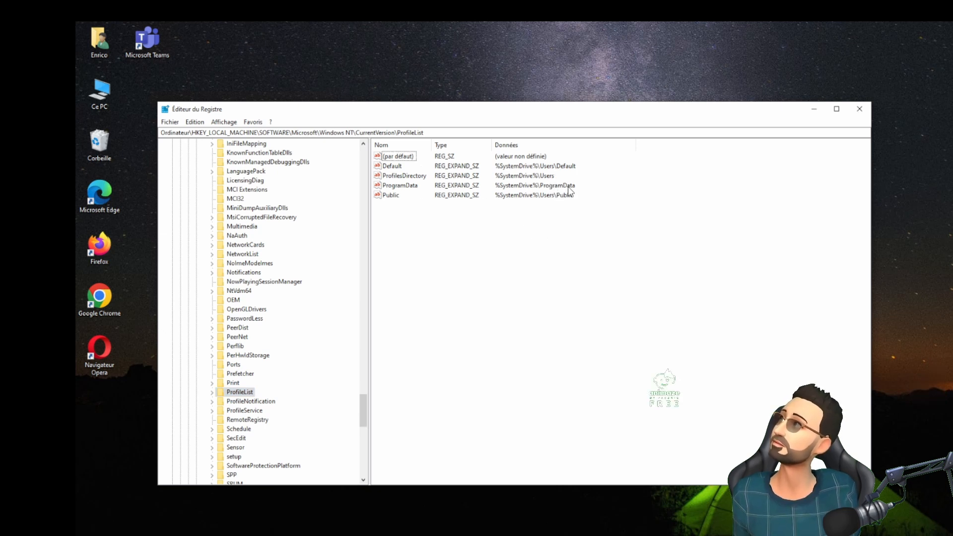
double_click(242, 395)
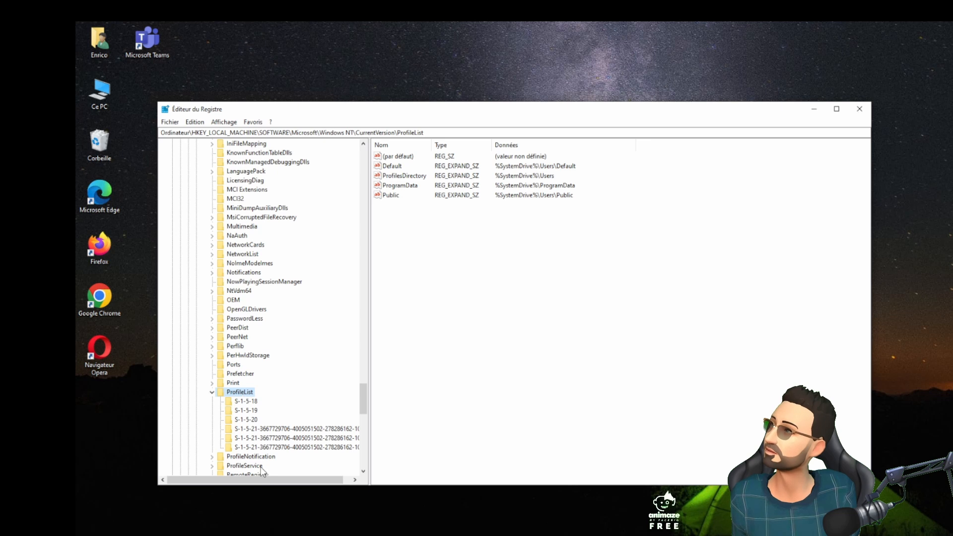
Examine the ProfileList subkeys and their ProfileImagePath values to identify those belonging to the deleted accounts.
scroll(320, 416, "down", 3)
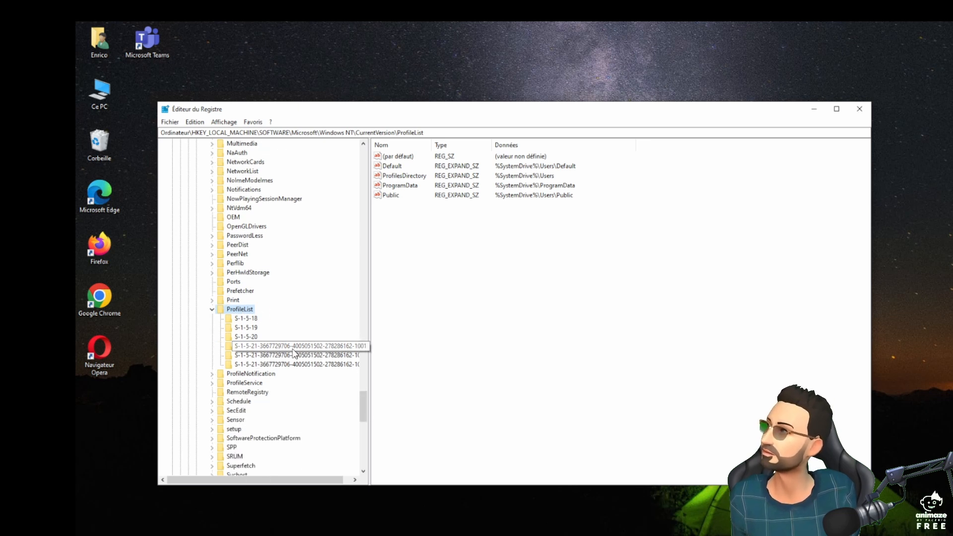
left_click(248, 320)
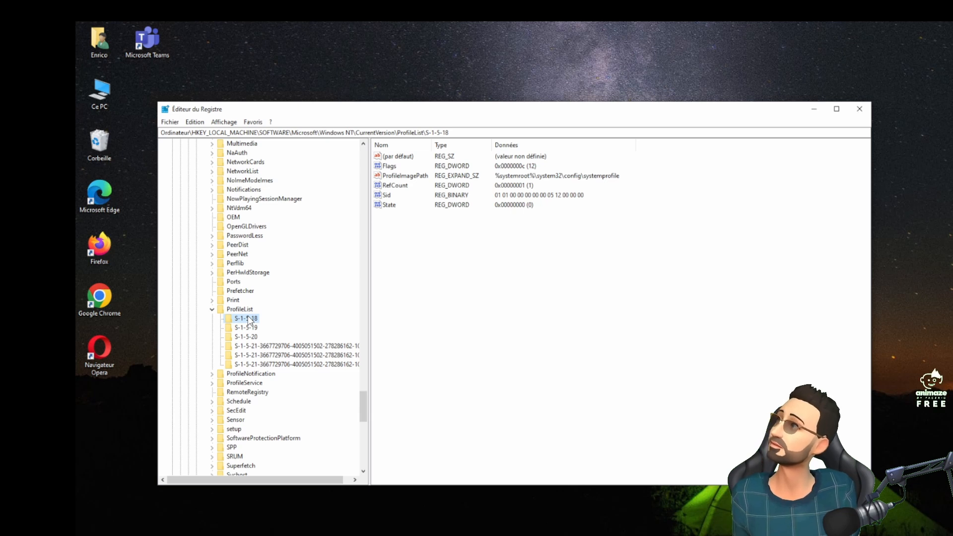
left_click(286, 347)
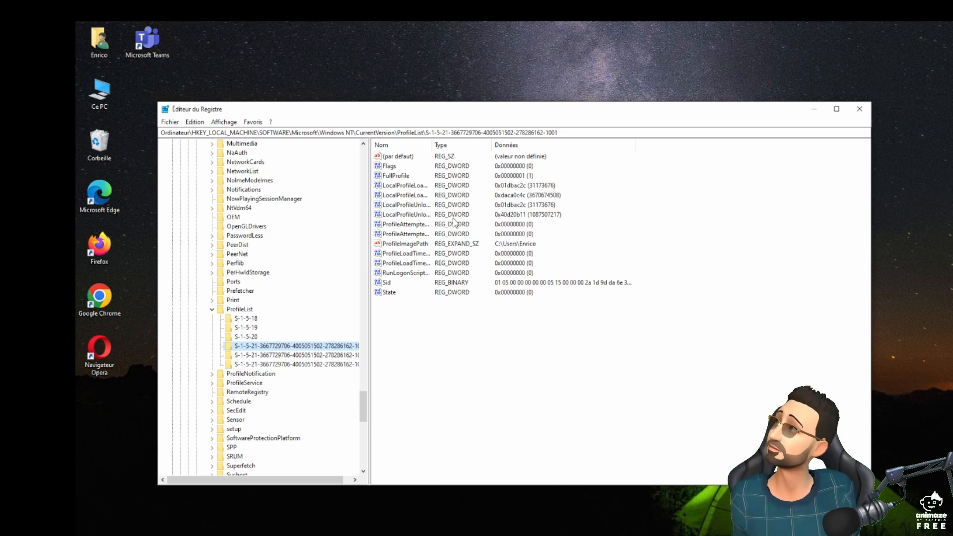
key("Down")
key("Down")
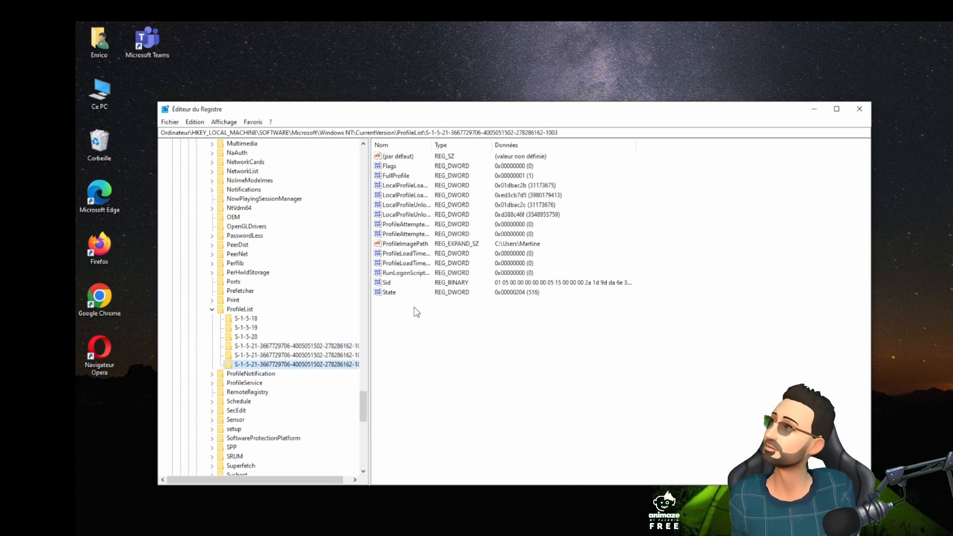
left_click(530, 247)
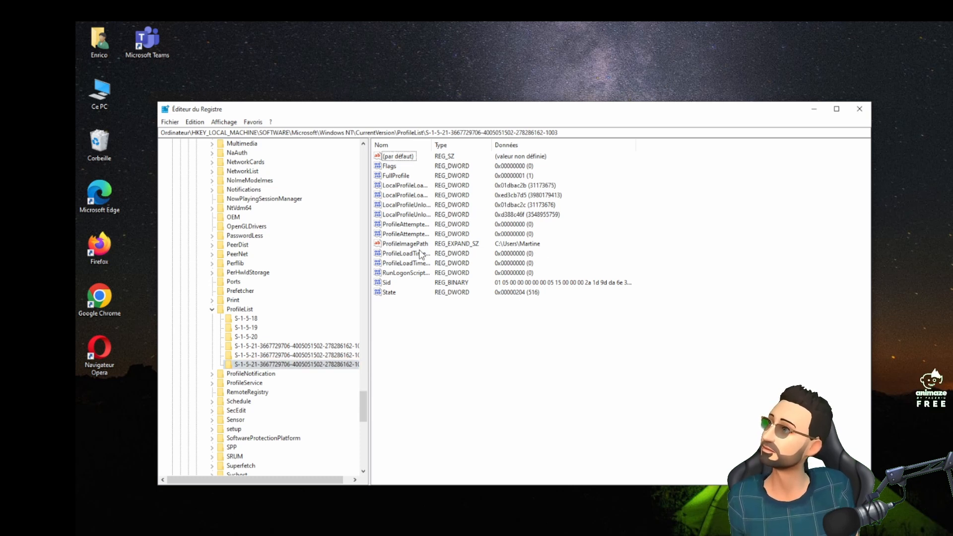
left_click(301, 355)
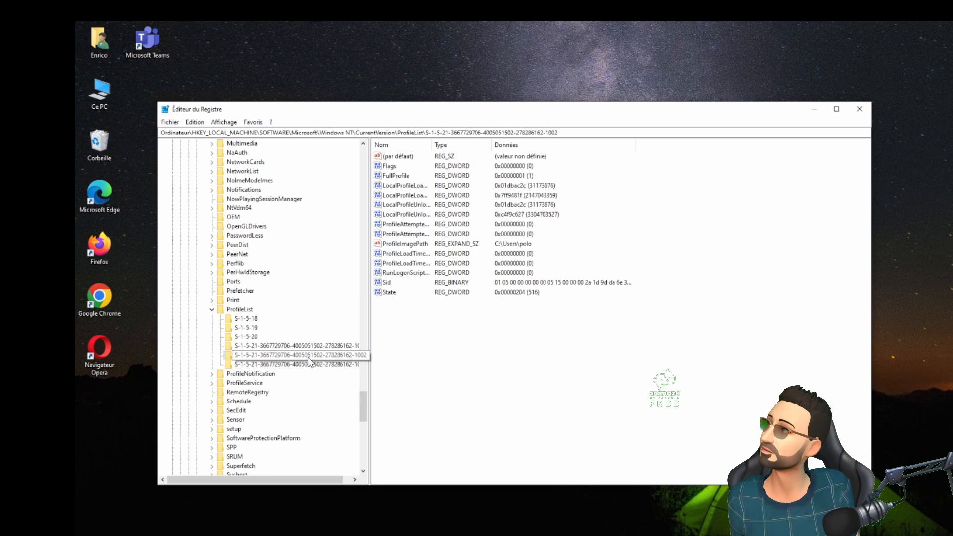
Compare the three user profile subkeys under ProfileList and delete the one ending in 1003.
left_click(297, 346)
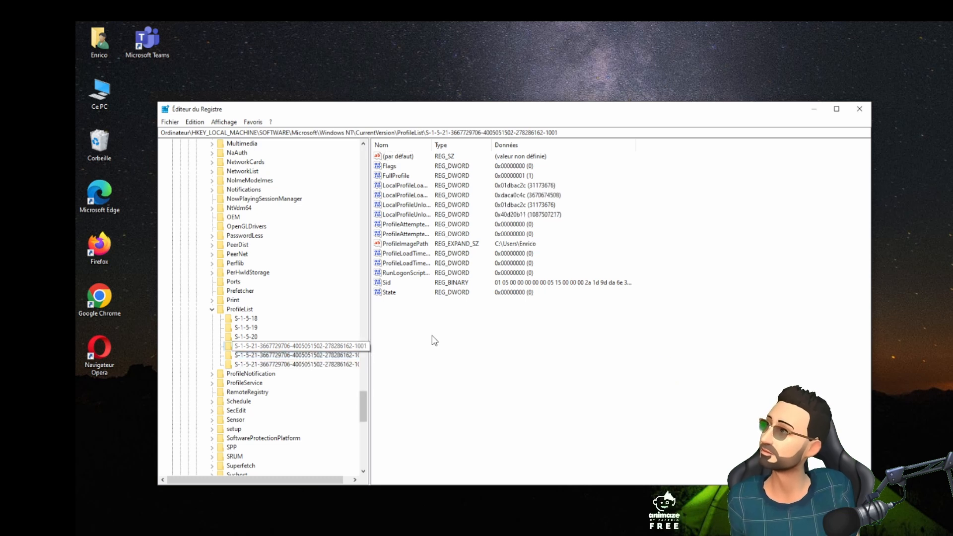
left_click(315, 356)
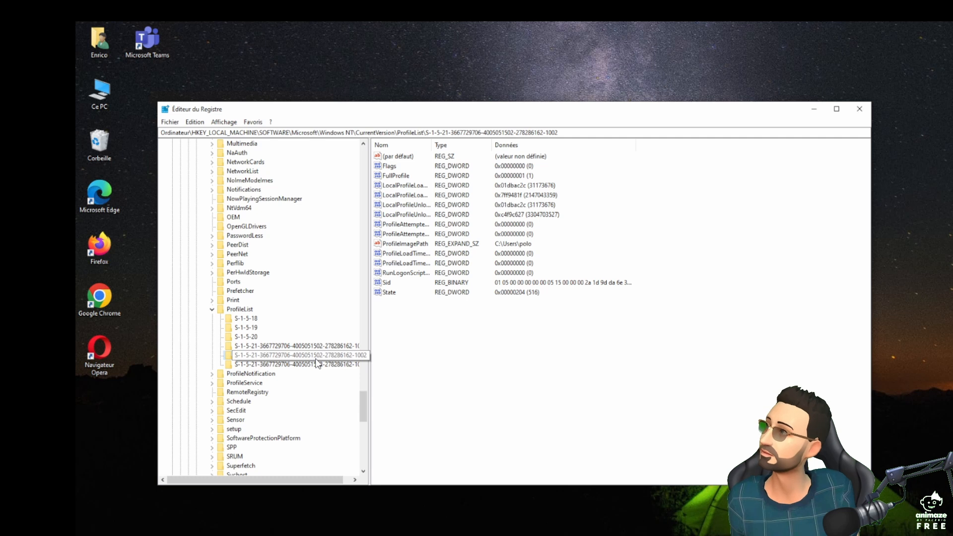
left_click(316, 364)
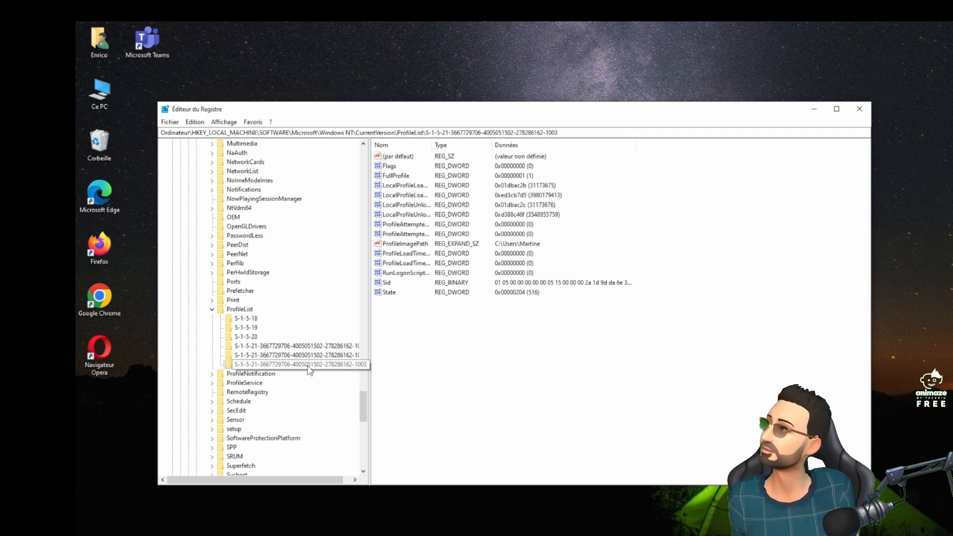
right_click(309, 365)
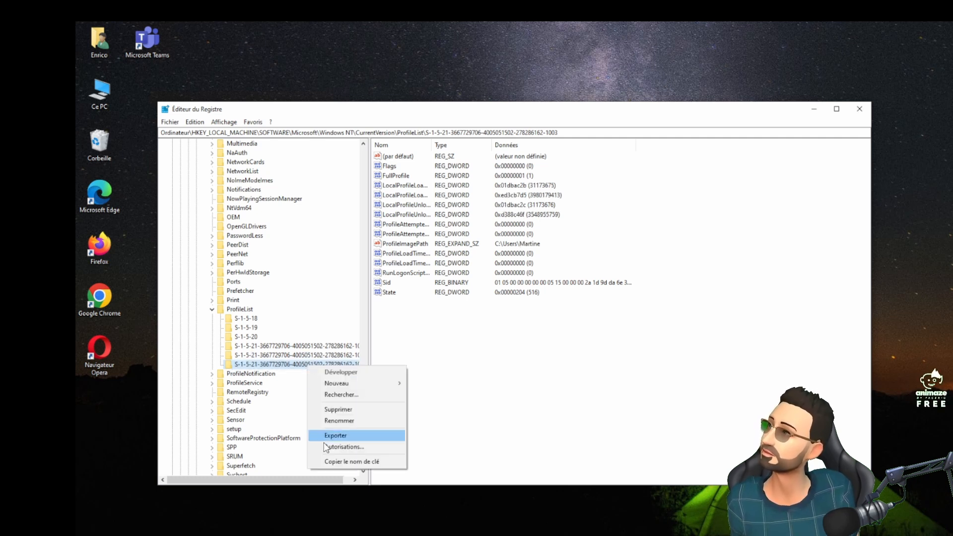
left_click(343, 410)
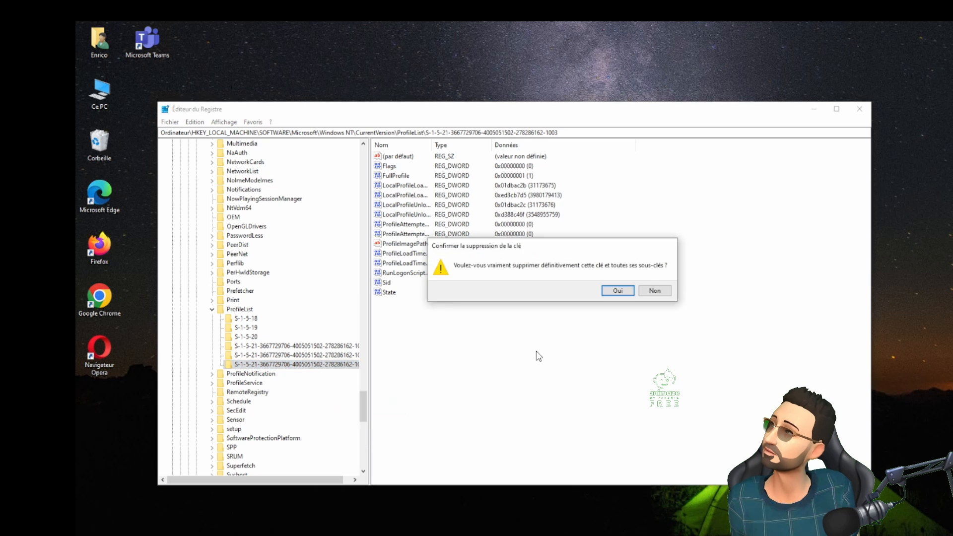
left_click(619, 291)
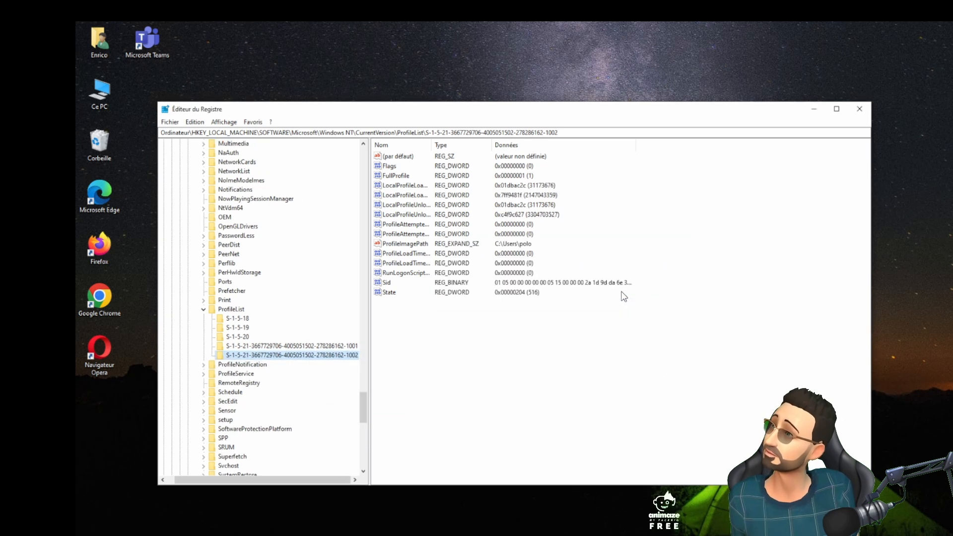
Delete the ProfileList subkey ending in 1002 that belongs to the other removed account.
right_click(304, 354)
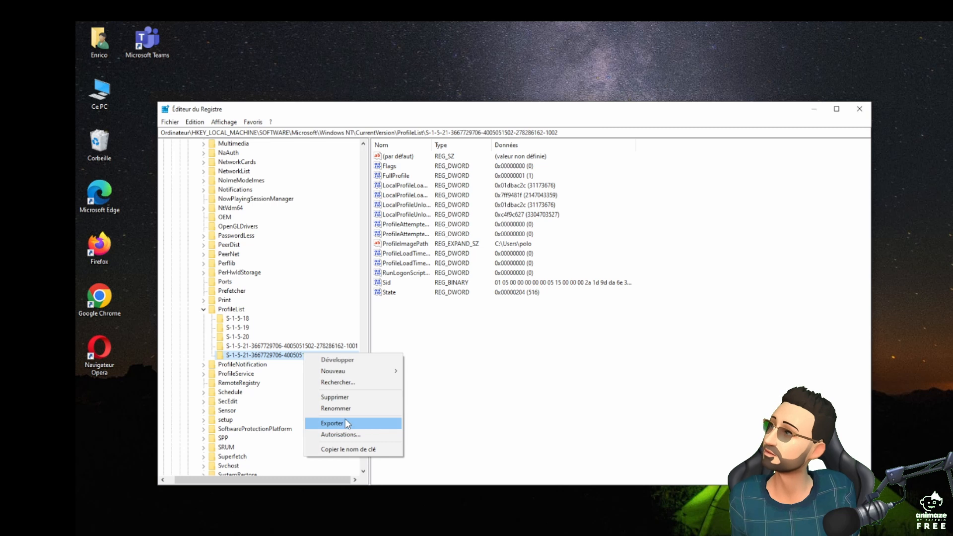
left_click(338, 397)
left_click(607, 292)
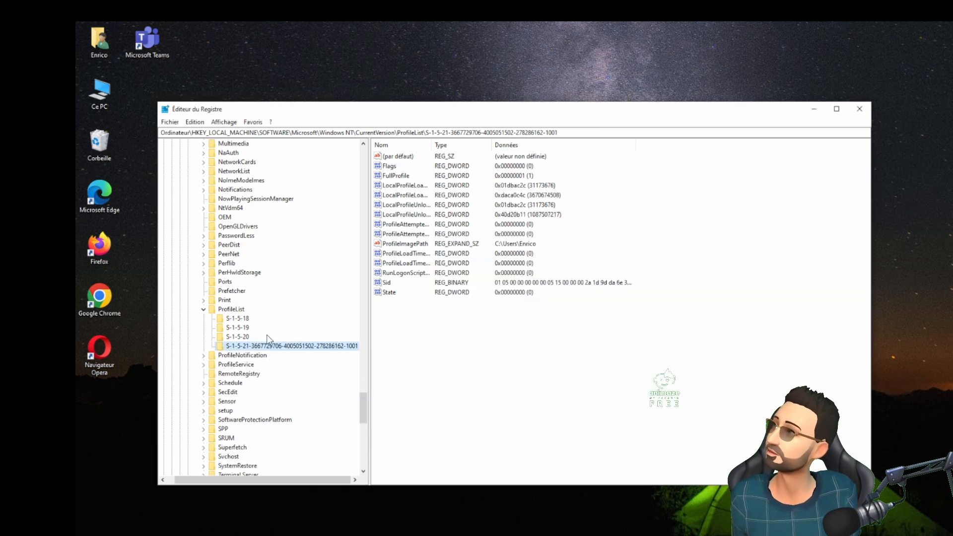
Review the remaining ProfileList subkeys and inspect the ProfileImagePath value of the one ending in 1001 without editing it.
left_click(245, 319)
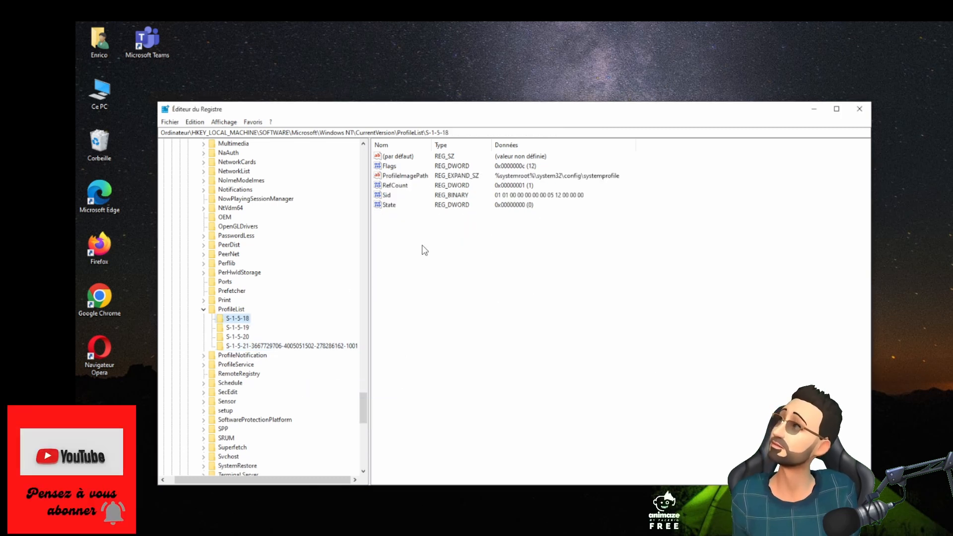
left_click(240, 328)
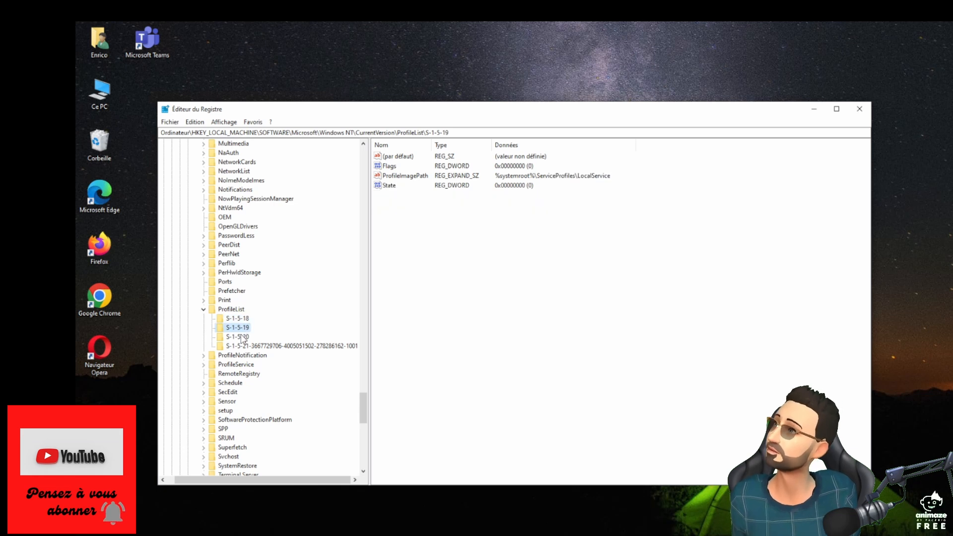
left_click(243, 338)
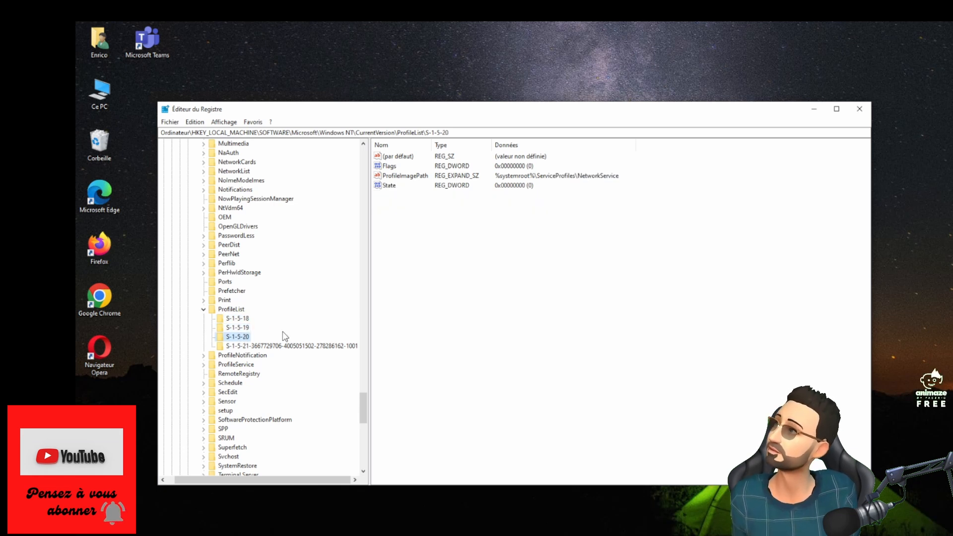
left_click(294, 347)
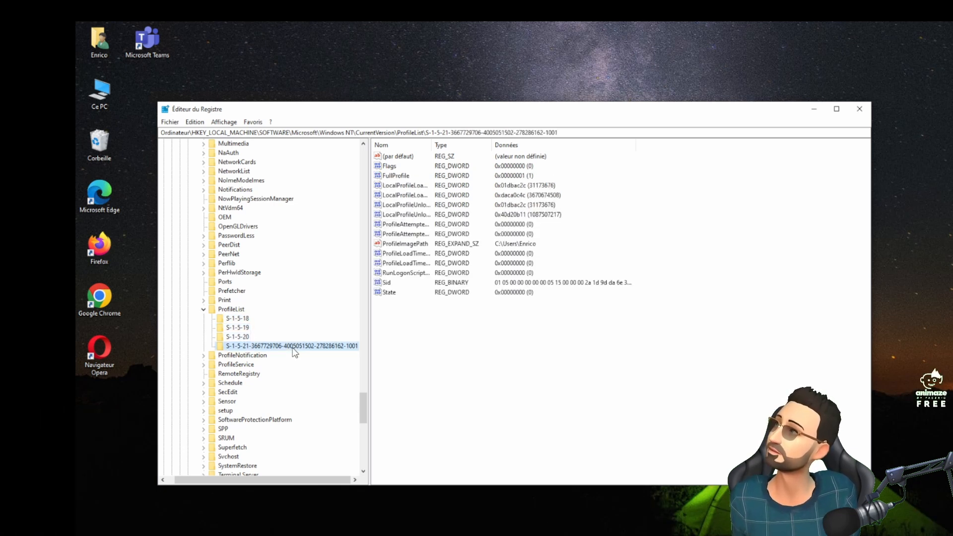
left_click(531, 244)
double_click(400, 246)
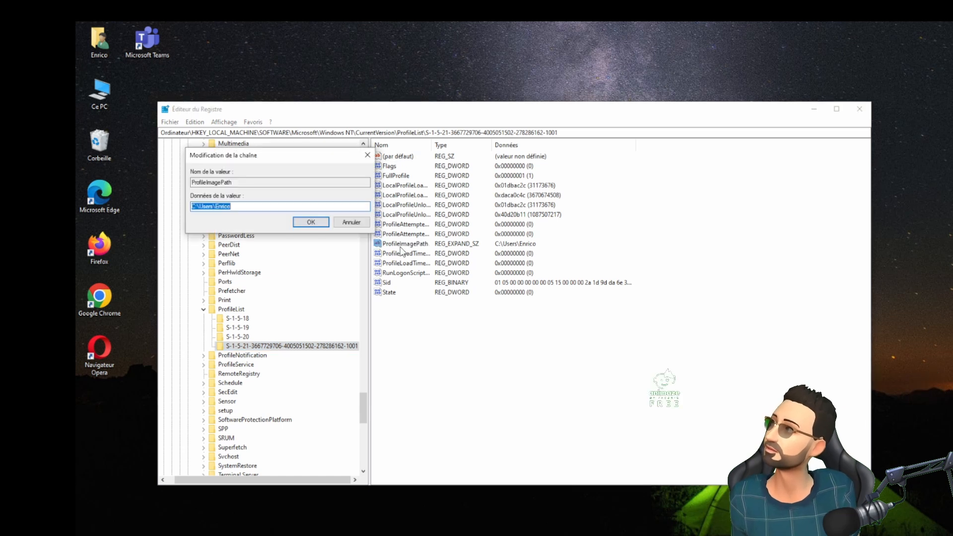
left_click(353, 223)
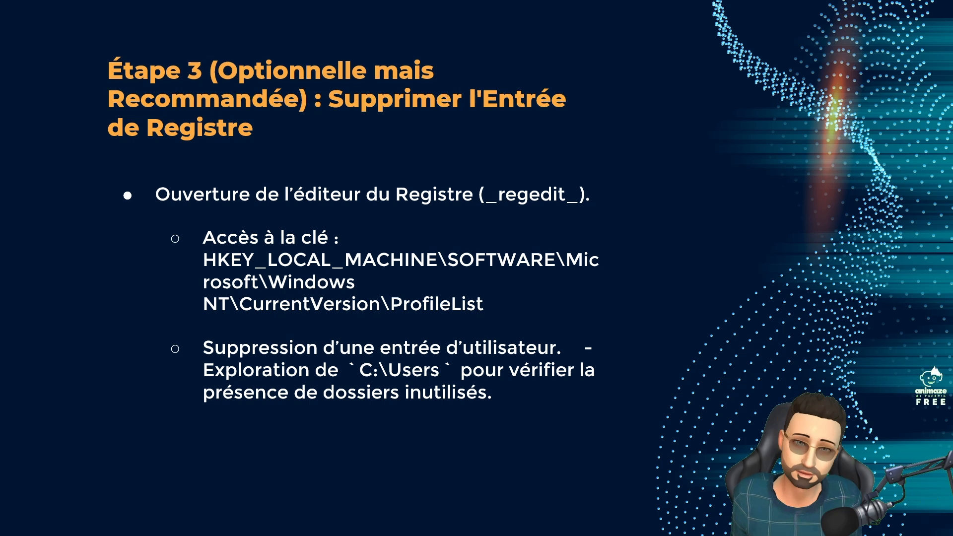
key("Right")
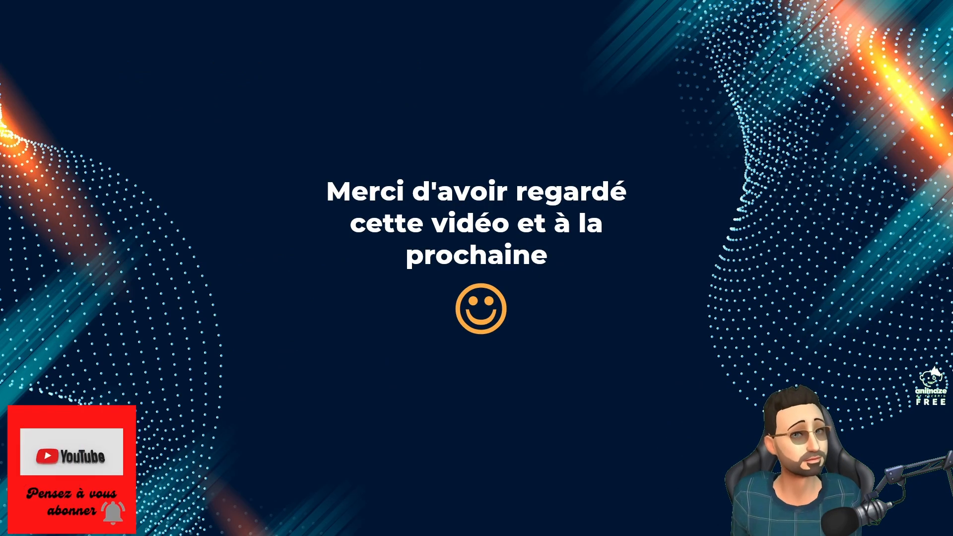